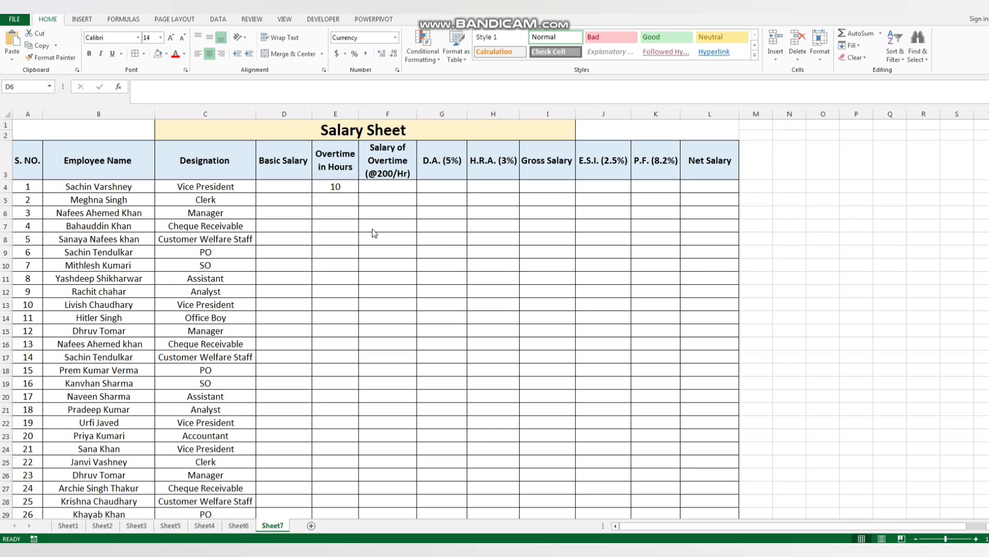
# Commit the sample overtime value 10 and review the Basic Salary and Overtime headings
pyautogui.click(335, 187)
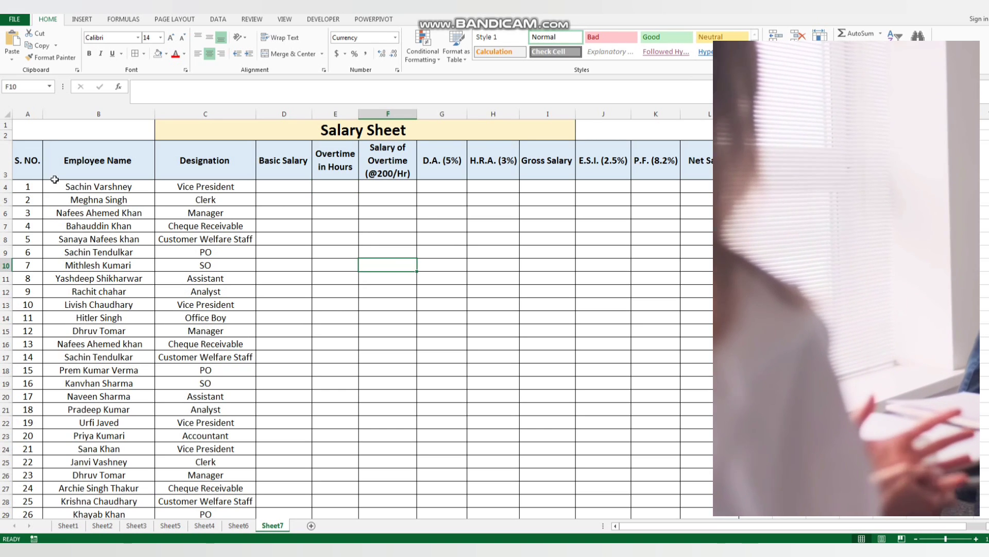
pyautogui.click(280, 160)
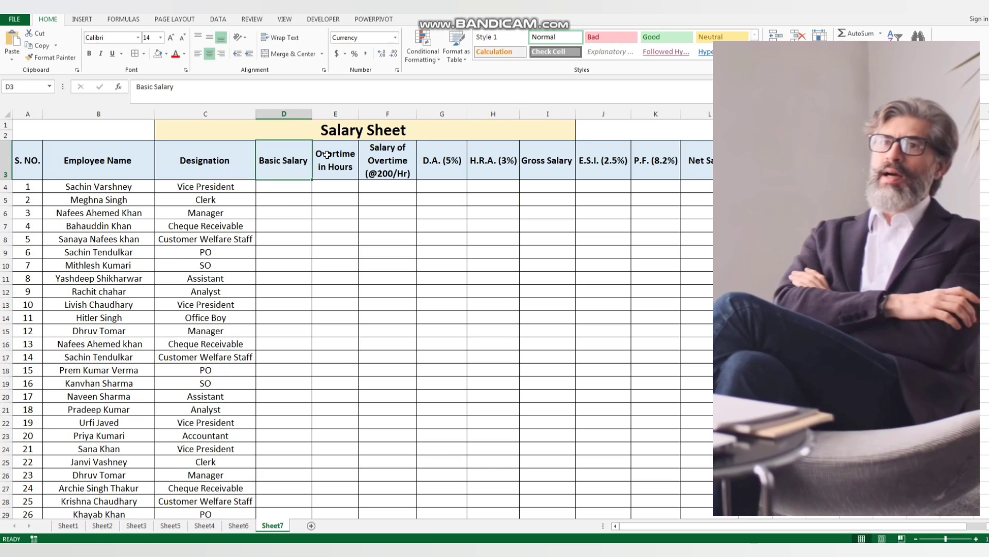
pyautogui.click(334, 160)
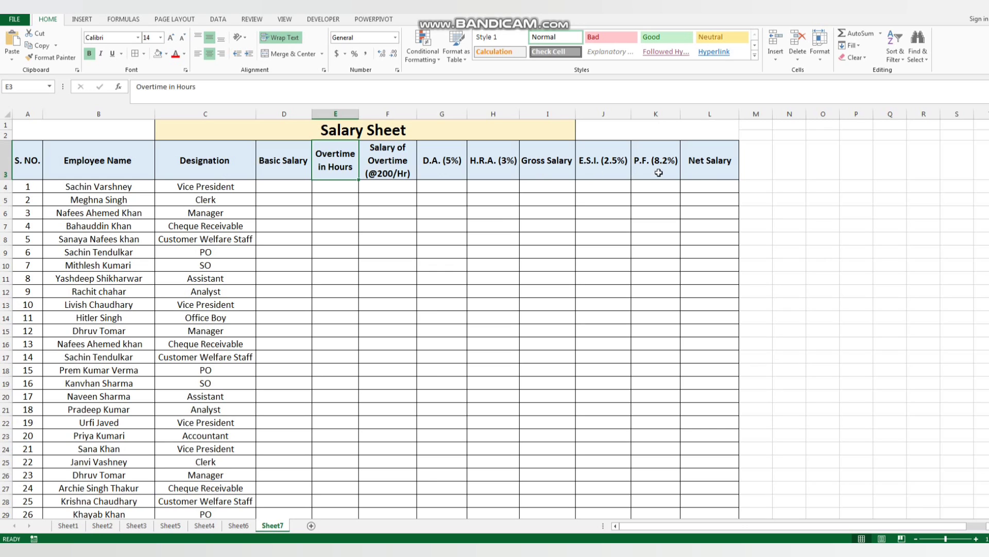
pyautogui.click(423, 226)
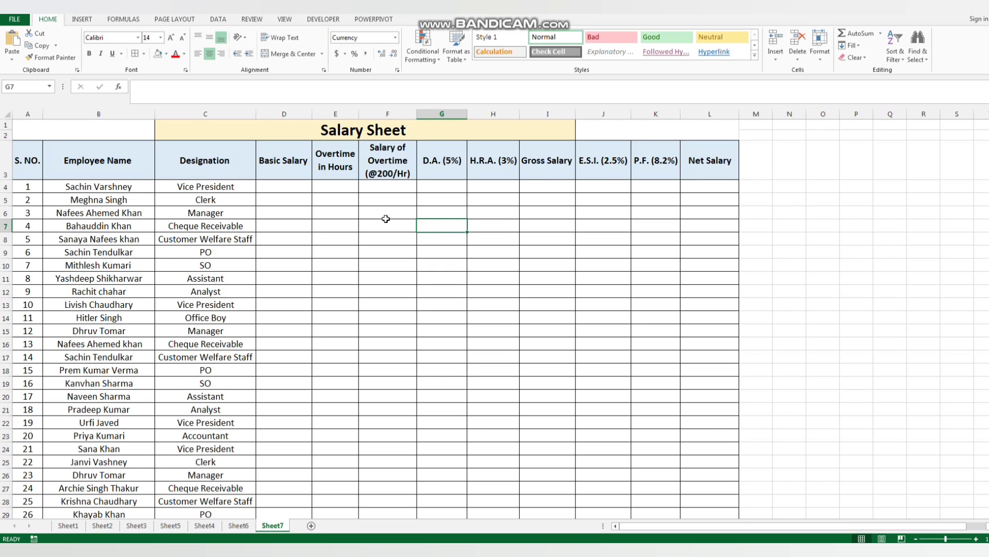
pyautogui.click(309, 212)
pyautogui.click(335, 199)
# Fill D4 down to the last employee row with =RANDBETWEEN(20000,35000)
pyautogui.click(303, 186)
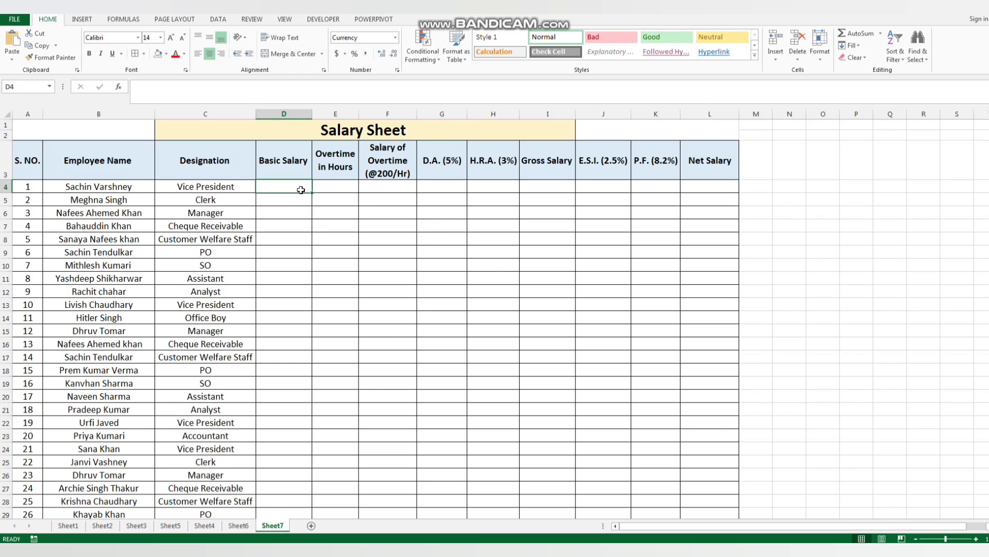
pyautogui.moveTo(300, 186)
pyautogui.mouseDown()
pyautogui.moveTo(296, 505)
pyautogui.moveTo(296, 402)
pyautogui.mouseUp()
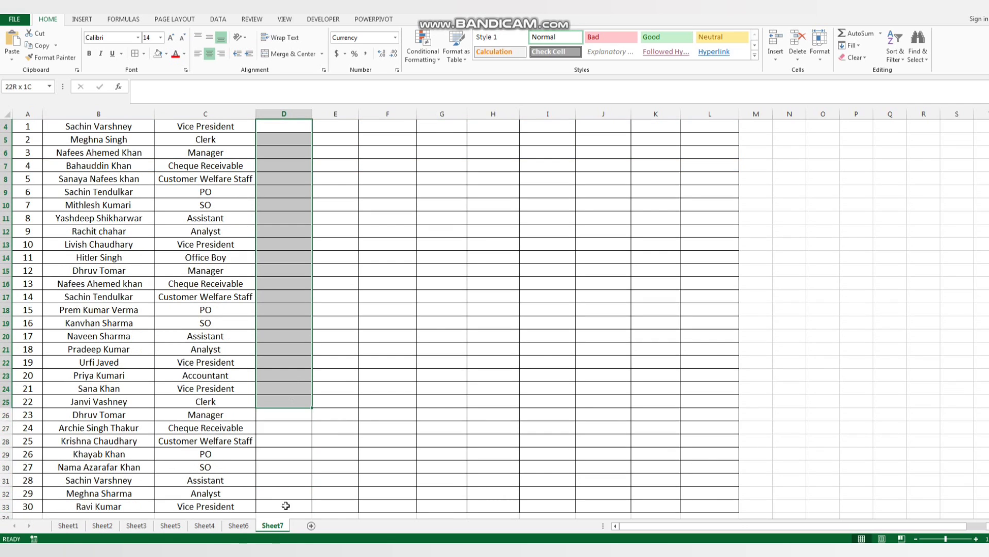
pyautogui.moveTo(297, 402); pyautogui.dragTo(294, 422)
pyautogui.scroll(3, 326, 265)
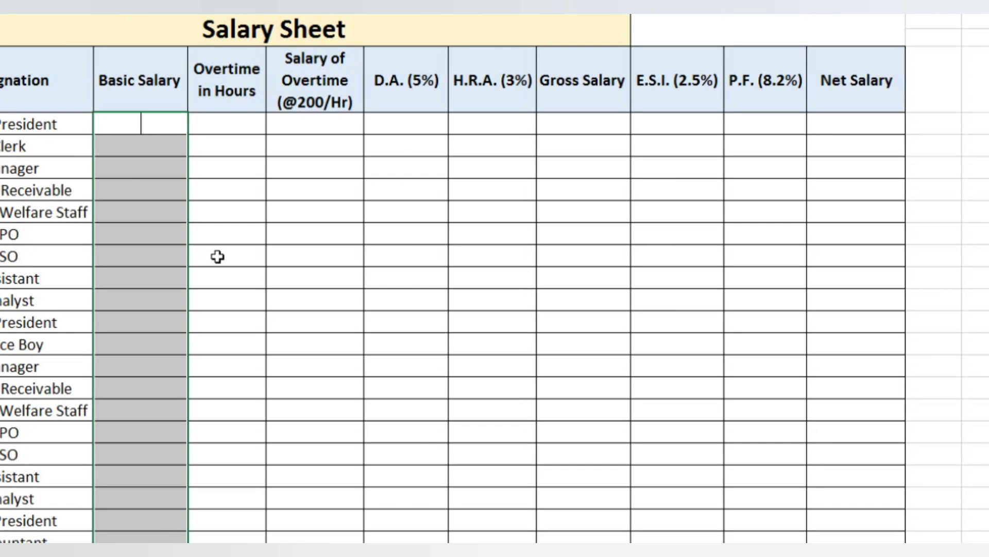
pyautogui.write('=rand')
pyautogui.press('Down')
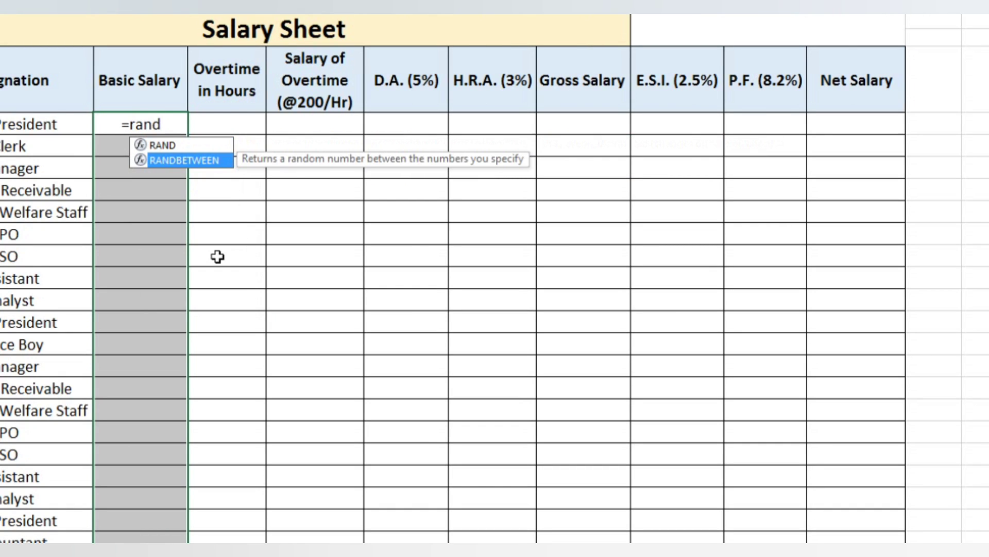
pyautogui.press('Tab')
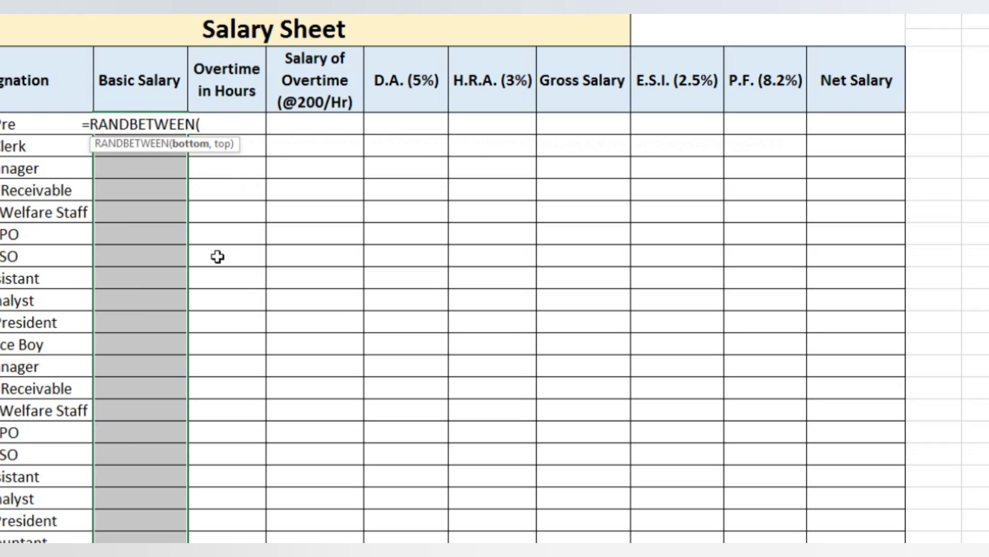
pyautogui.write('2000')
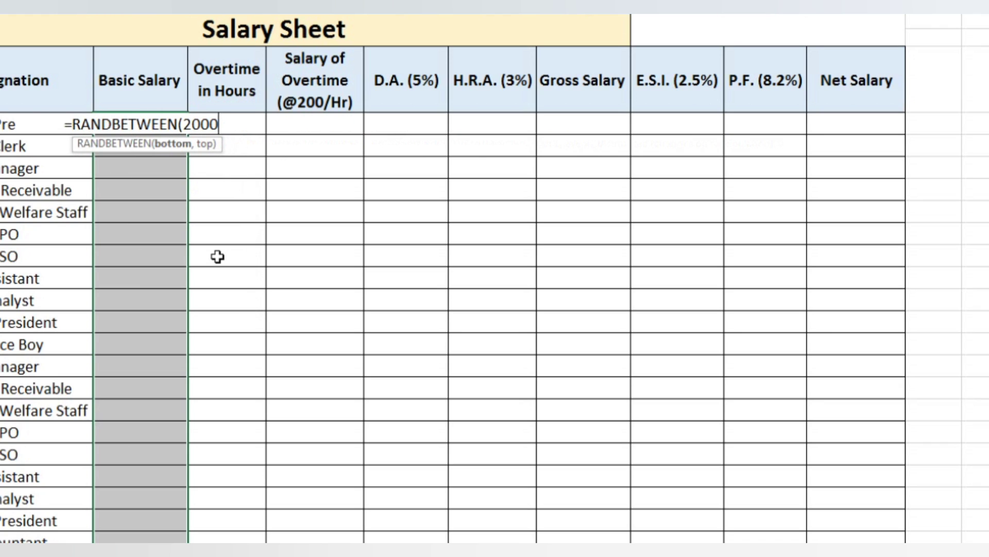
pyautogui.write('0,')
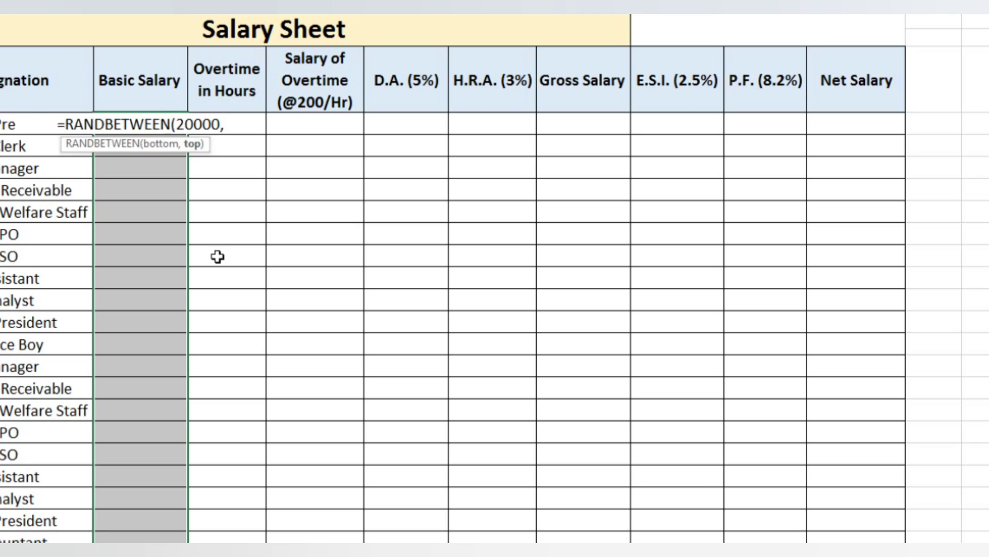
pyautogui.write('3500')
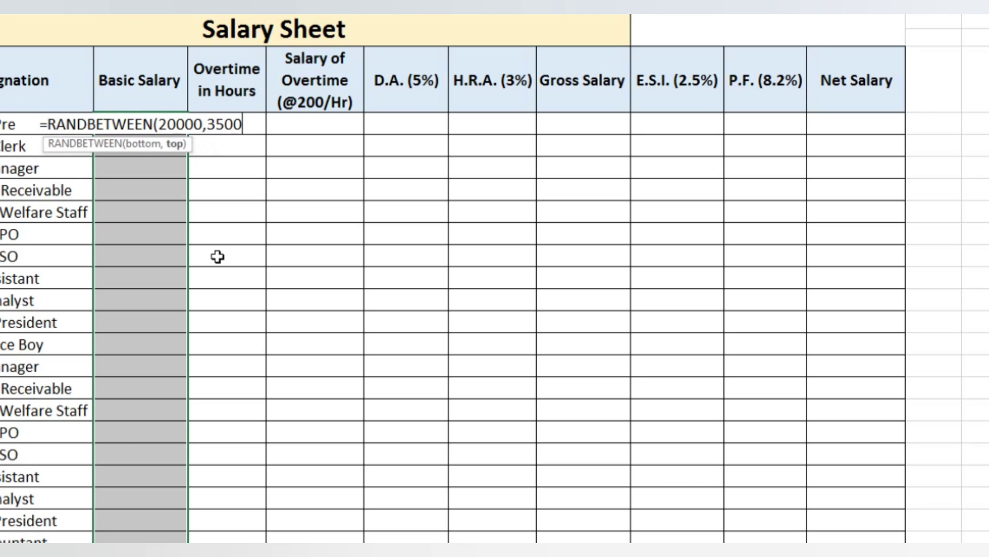
pyautogui.write('0')
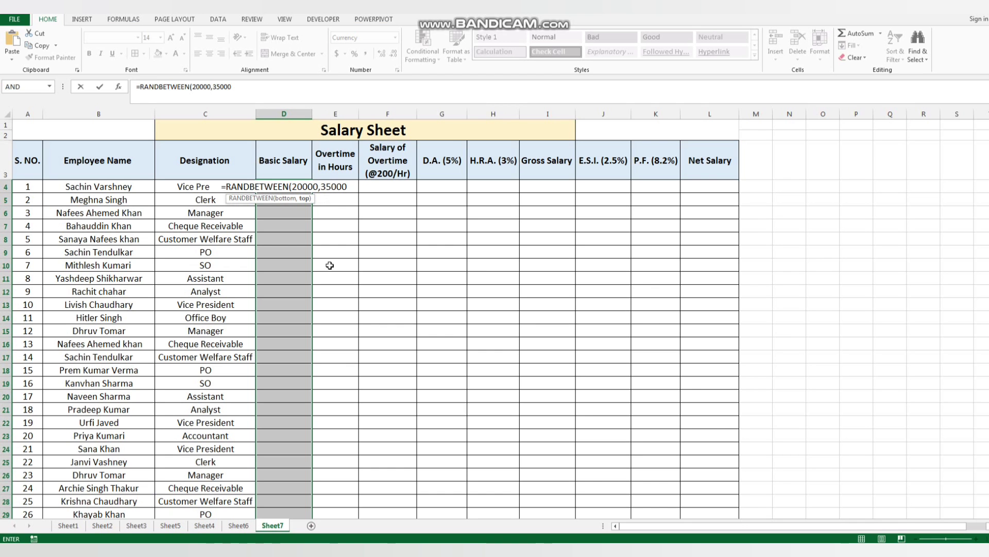
pyautogui.write(')')
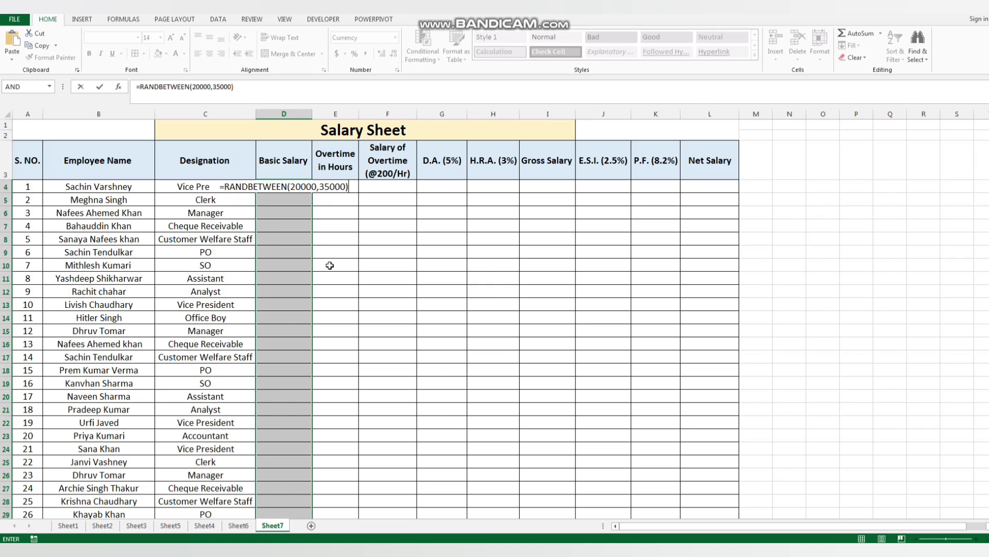
pyautogui.hotkey('ctrl', 'Return')
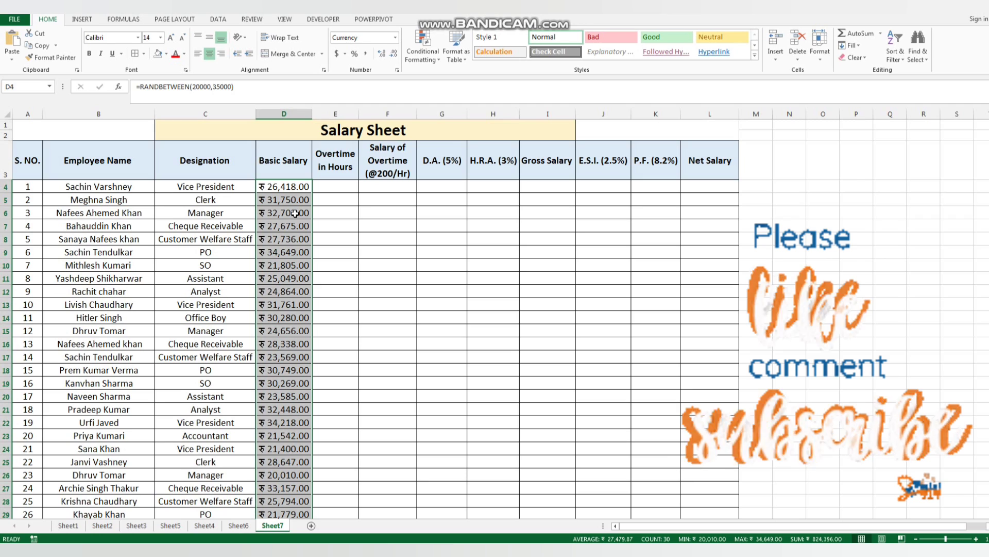
# Copy the Basic Salary amounts and paste them back over themselves as values only
pyautogui.hotkey('ctrl', 'c')
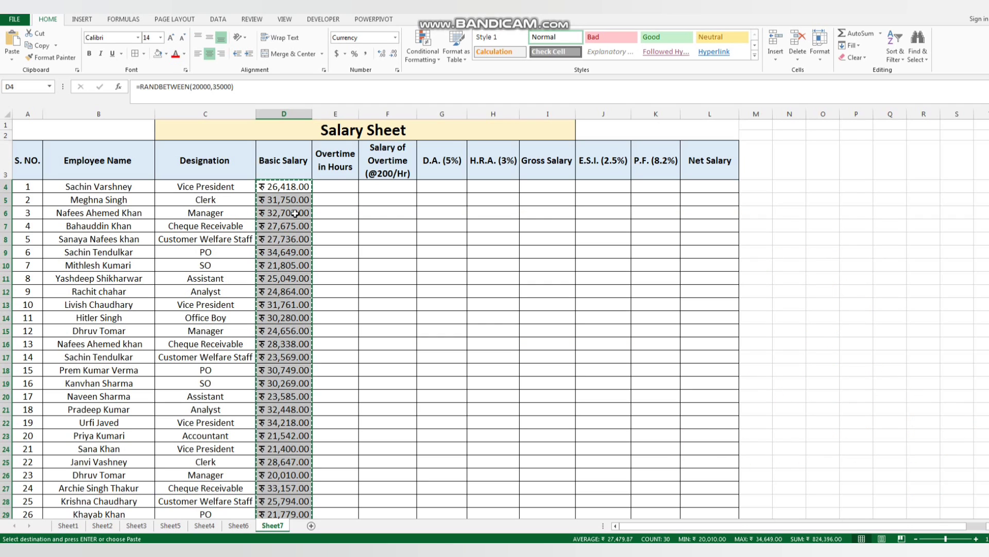
pyautogui.hotkey('ctrl', 'alt', 'v')
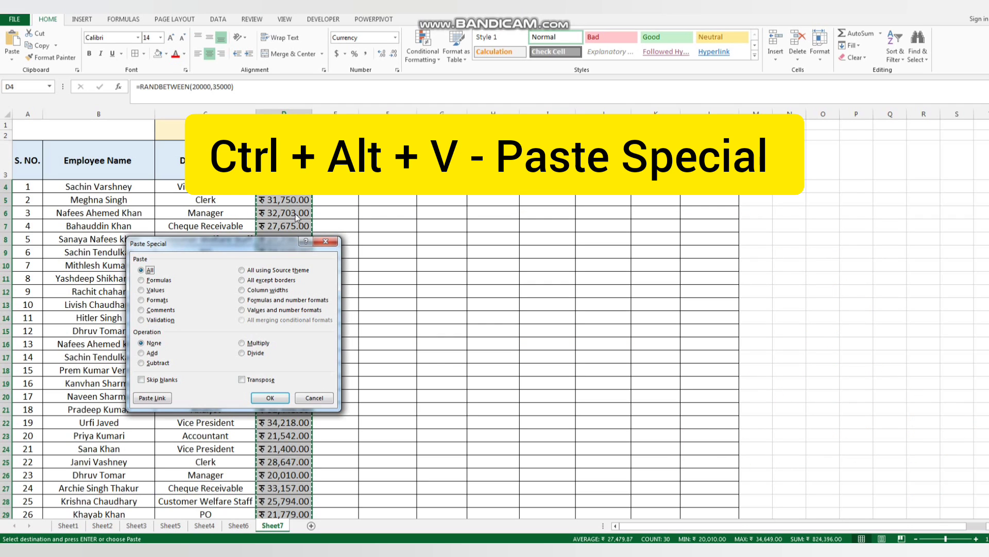
pyautogui.moveTo(235, 238); pyautogui.dragTo(516, 225)
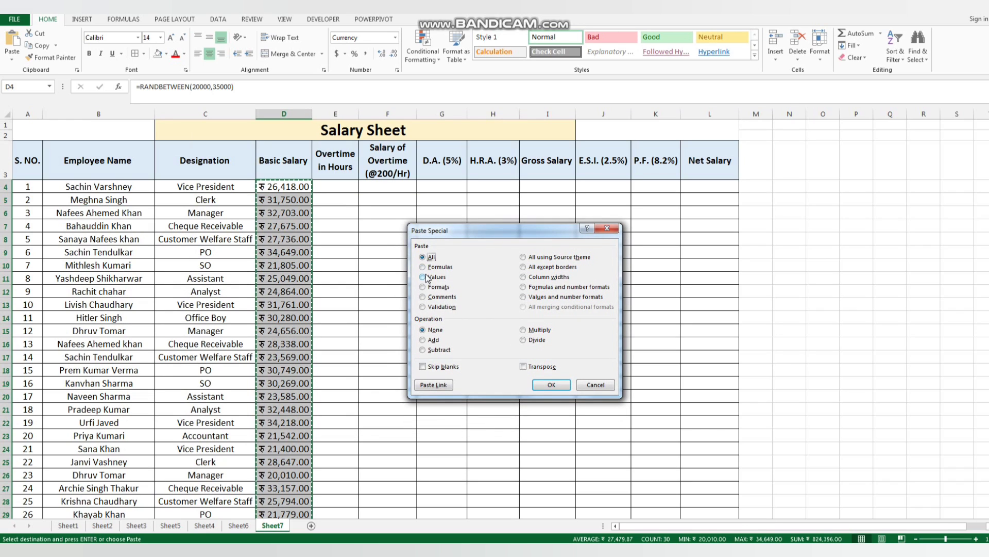
pyautogui.click(423, 276)
pyautogui.click(550, 385)
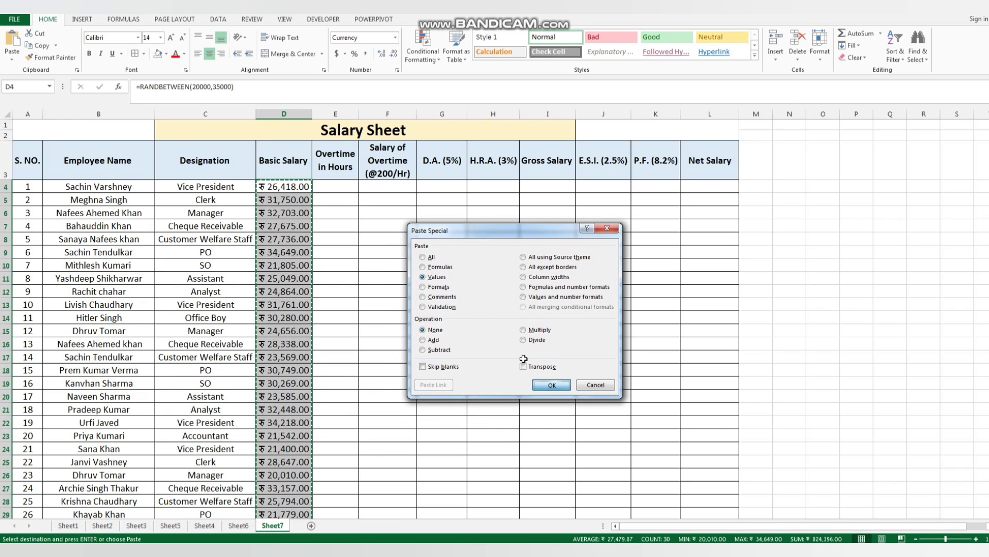
pyautogui.click(336, 187)
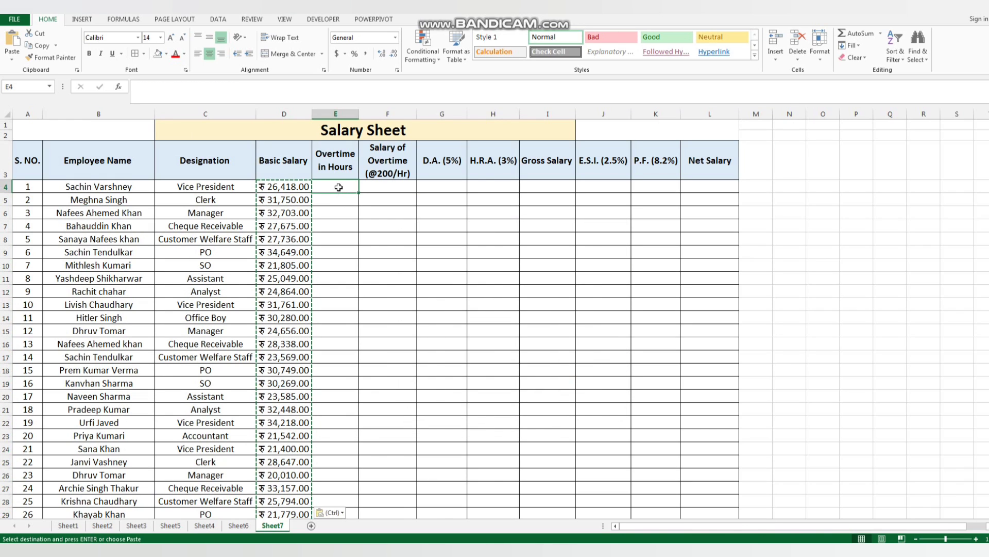
# Enter overtime hours 12 and 14, then fill E4:E29 with =RANDBETWEEN(10,15)
pyautogui.write('12')
pyautogui.press('Return')
pyautogui.write('14')
pyautogui.press('Return')
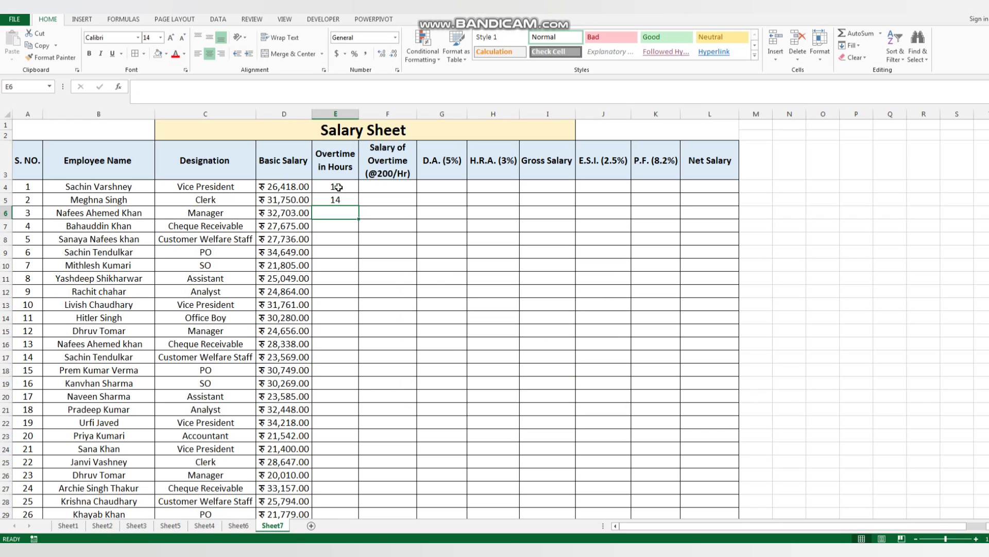
pyautogui.moveTo(338, 186)
pyautogui.mouseDown()
pyautogui.moveTo(336, 494)
pyautogui.moveTo(346, 490)
pyautogui.mouseUp()
pyautogui.scroll(2, 353, 350)
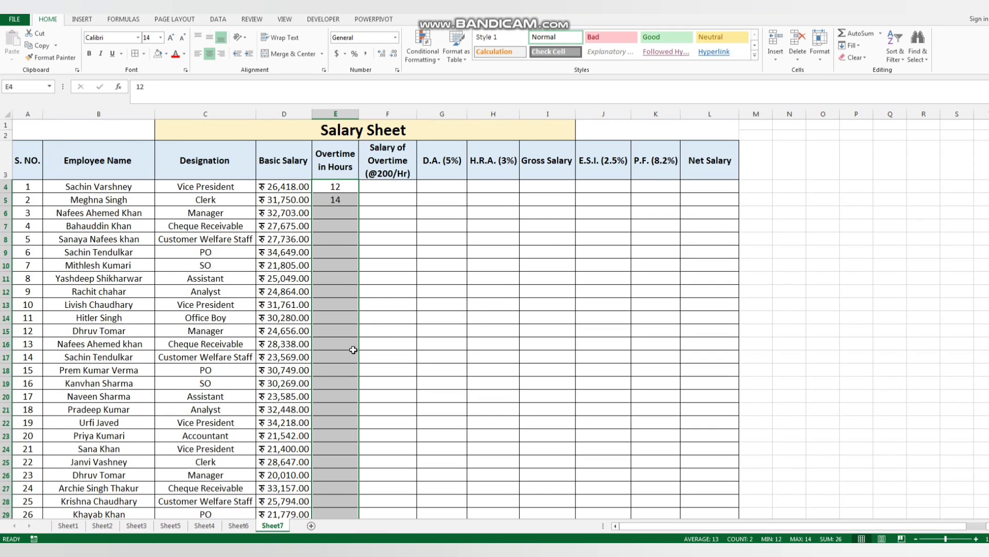
pyautogui.write('=ra')
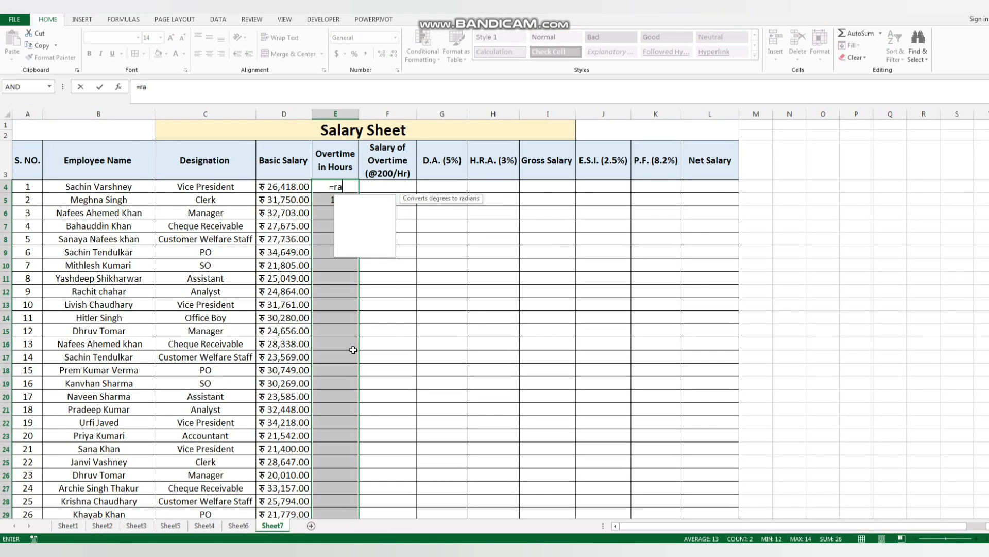
pyautogui.write('nd')
pyautogui.press('Tab')
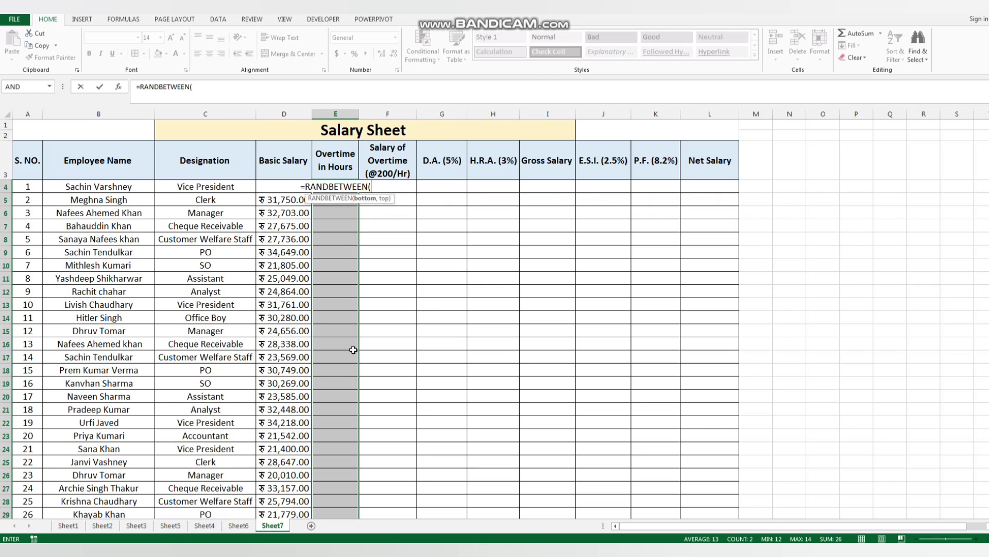
pyautogui.write('1')
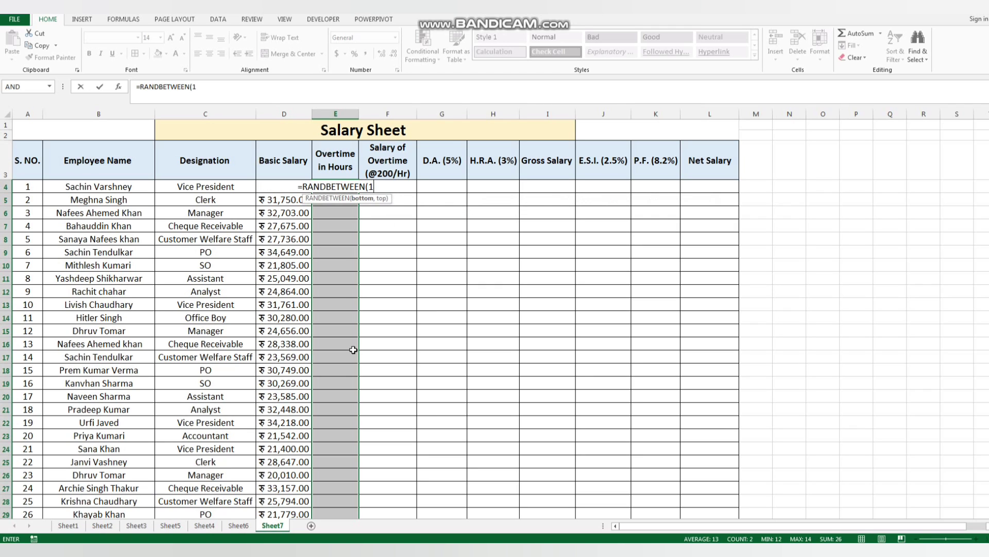
pyautogui.write('0,15')
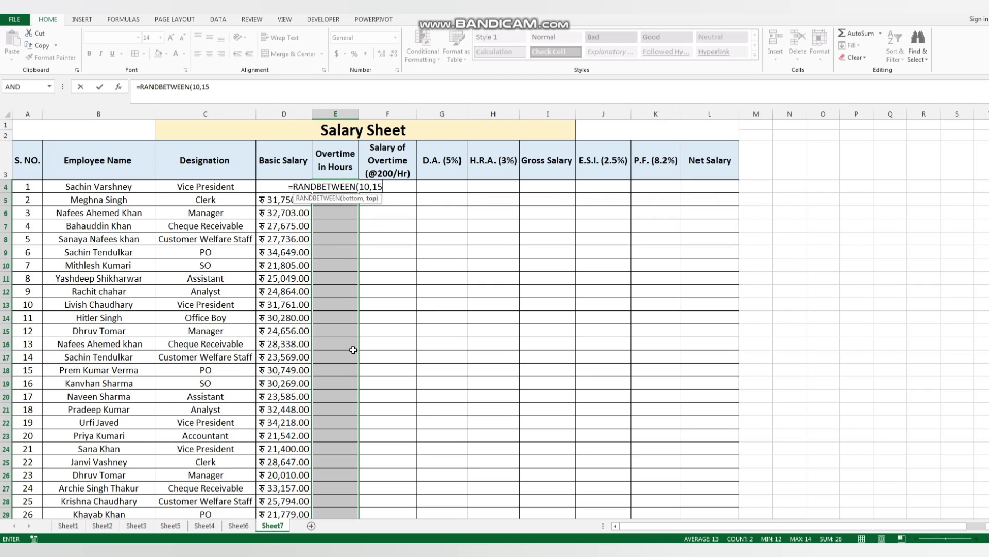
pyautogui.write(')')
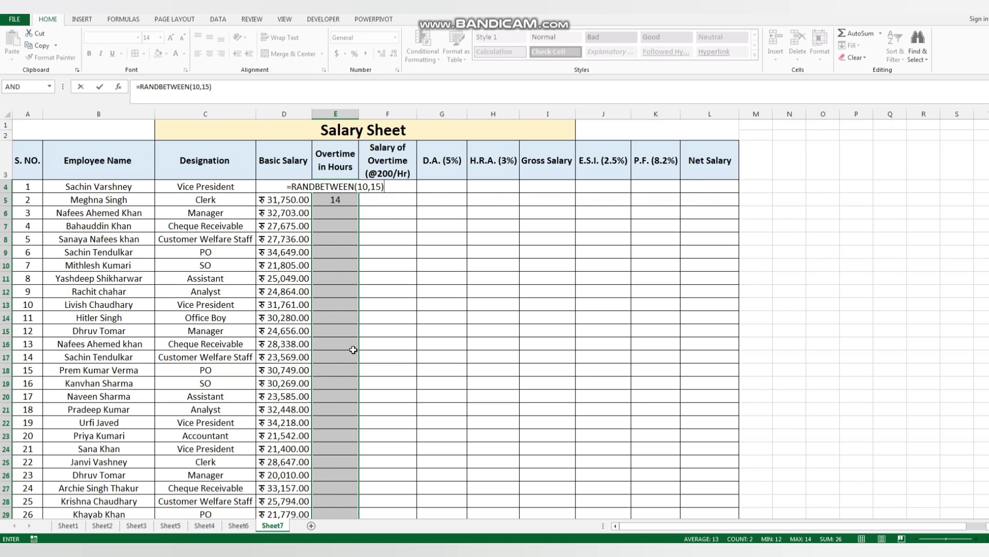
pyautogui.hotkey('ctrl', 'Return')
# Replace the overtime formulas with fixed numbers using Paste Special Values
pyautogui.hotkey('ctrl', 'c')
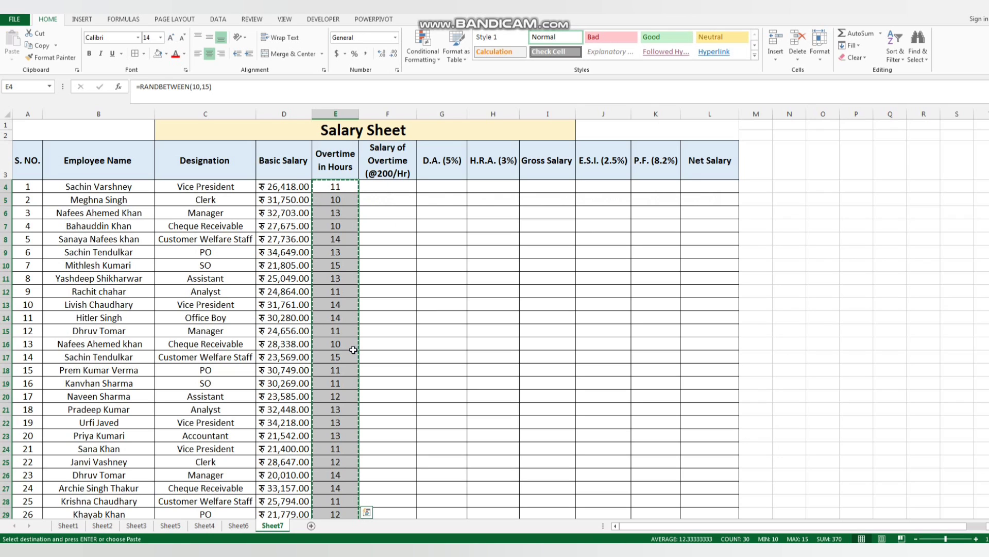
pyautogui.hotkey('ctrl', 'alt', 'v')
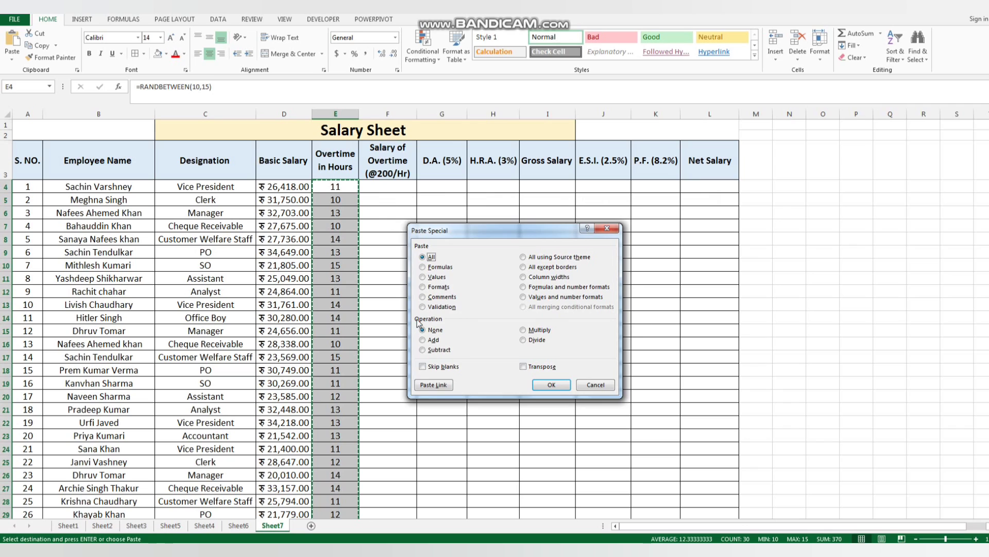
pyautogui.click(433, 281)
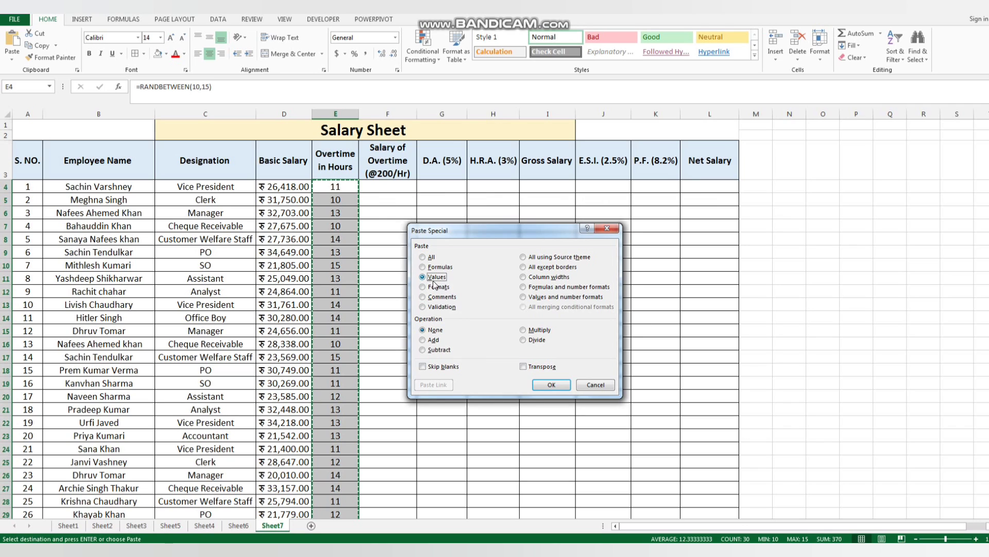
pyautogui.click(545, 381)
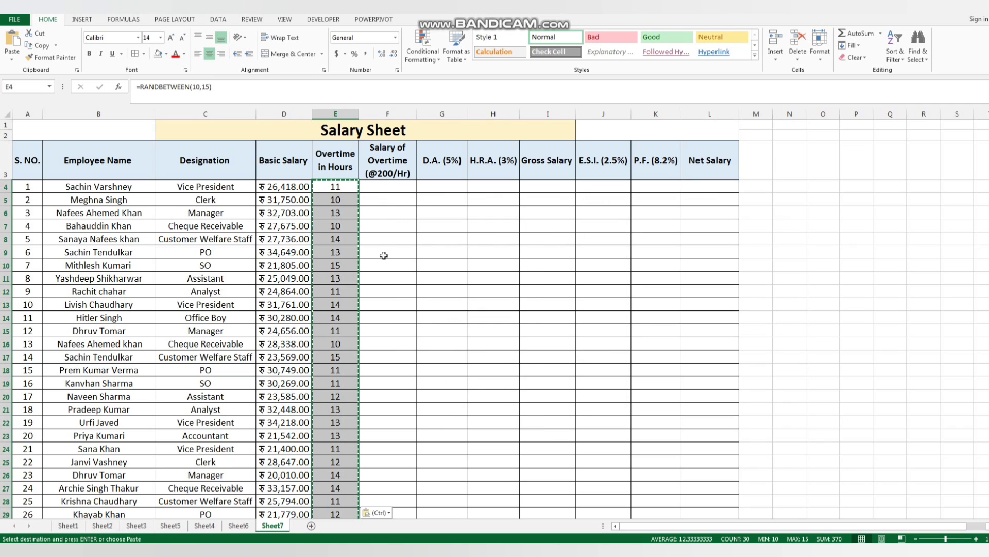
# Enter =E4*200 in F4 and fill it down through row 29
pyautogui.click(387, 186)
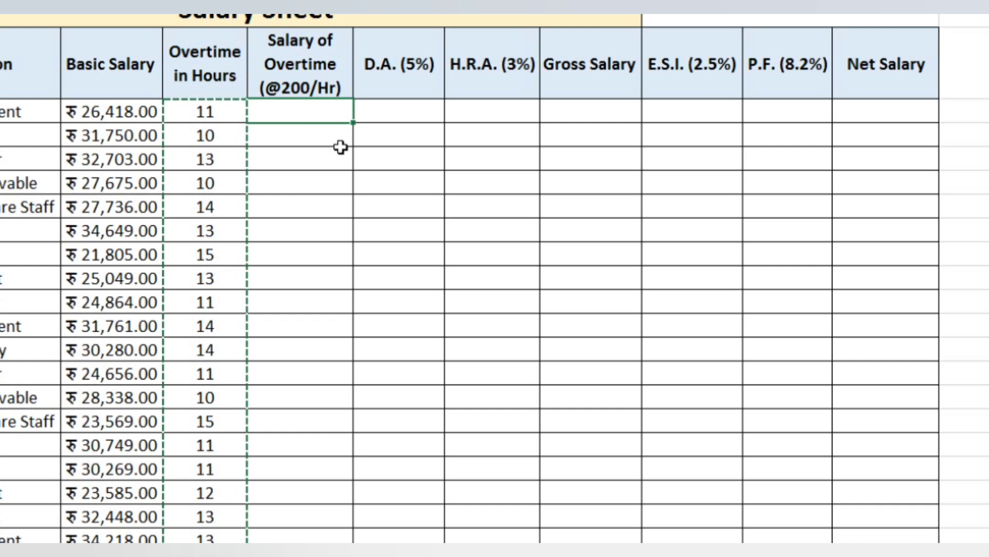
pyautogui.write('=')
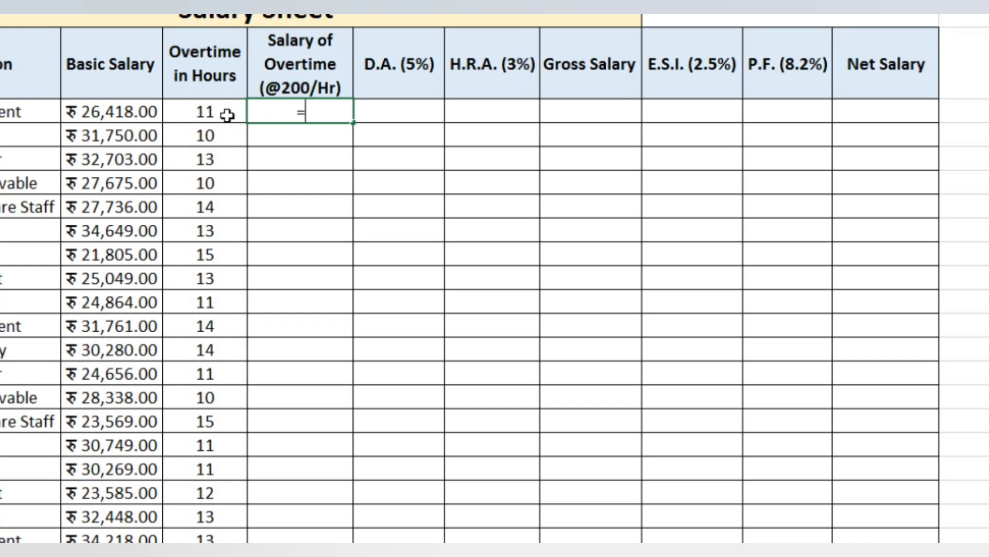
pyautogui.click(227, 115)
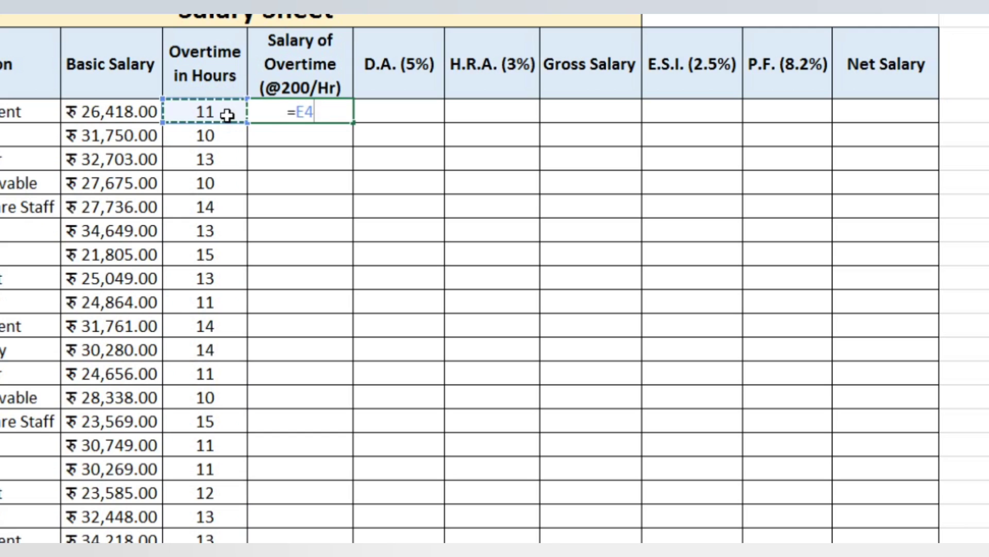
pyautogui.write('*200')
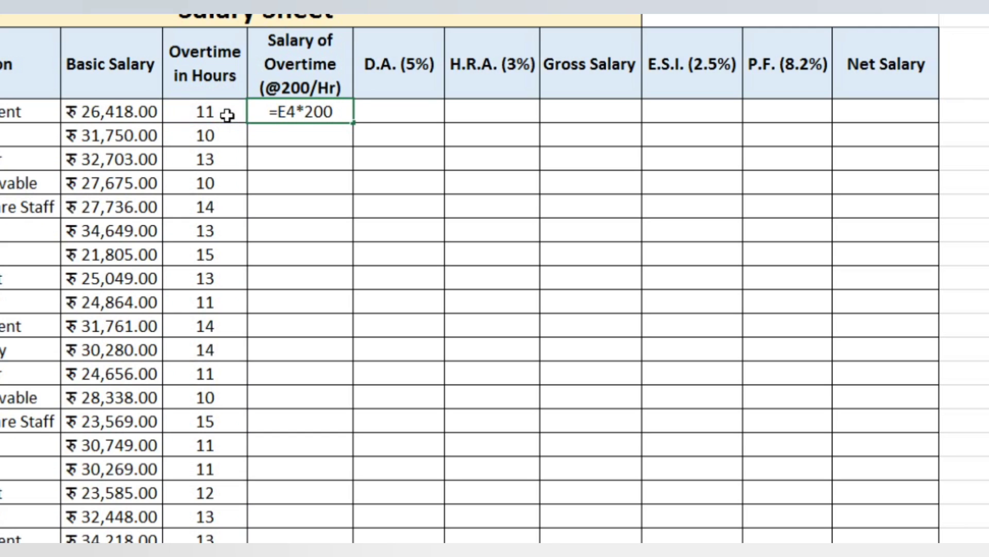
pyautogui.press('Return')
pyautogui.click(387, 187)
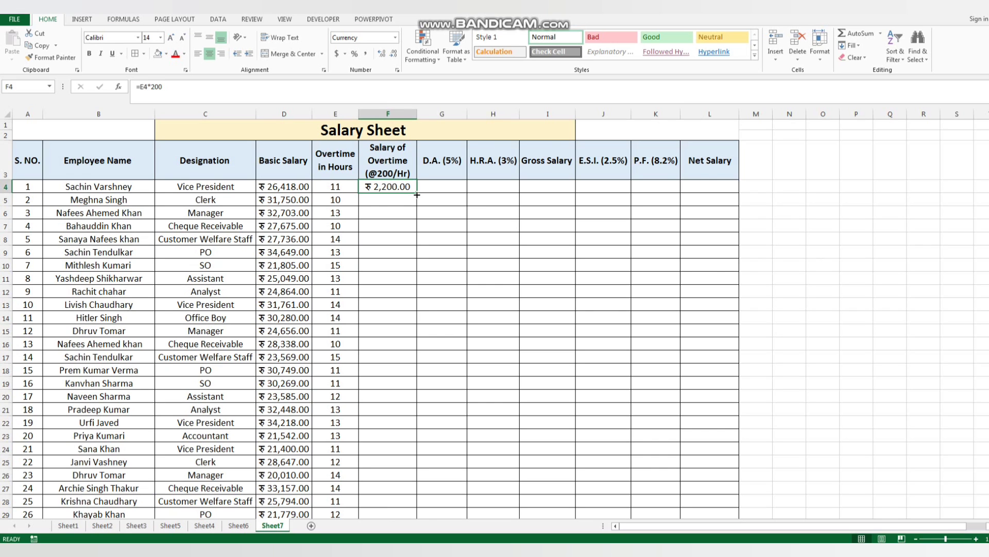
pyautogui.doubleClick(416, 193)
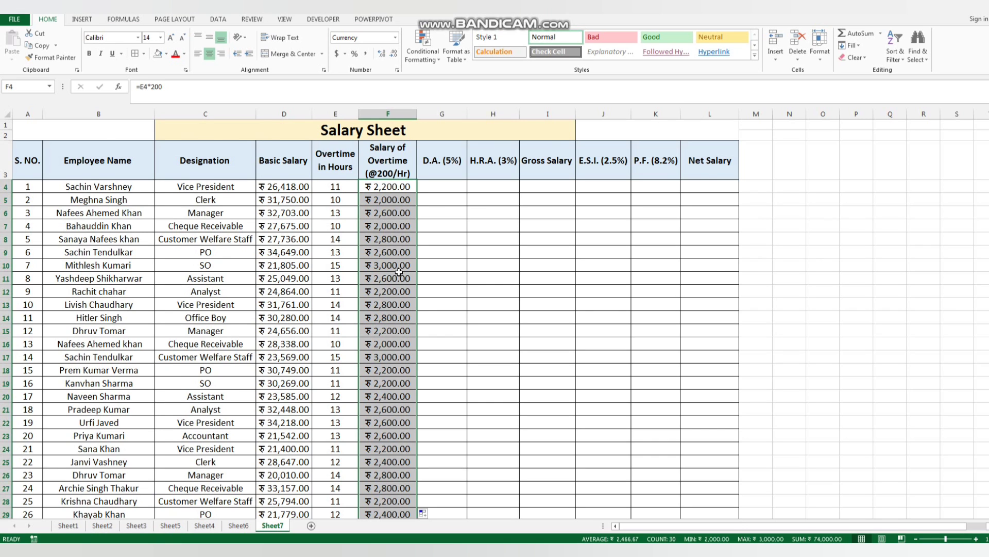
pyautogui.scroll(-1, 400, 280)
pyautogui.scroll(-3, 400, 280)
pyautogui.scroll(4, 400, 280)
# Enter =D4*5% in G4 and fill it down through G29
pyautogui.click(430, 188)
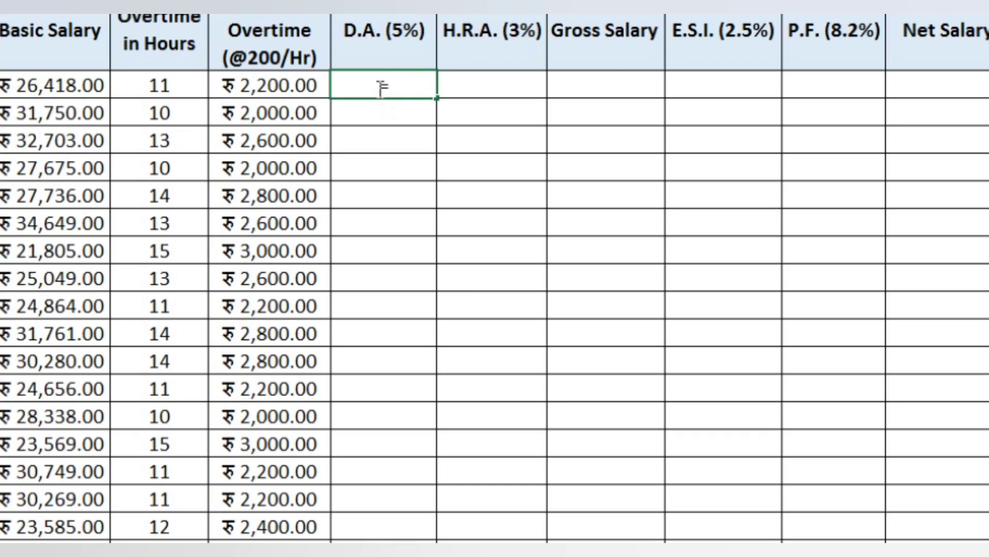
pyautogui.write('=')
pyautogui.click(26, 87)
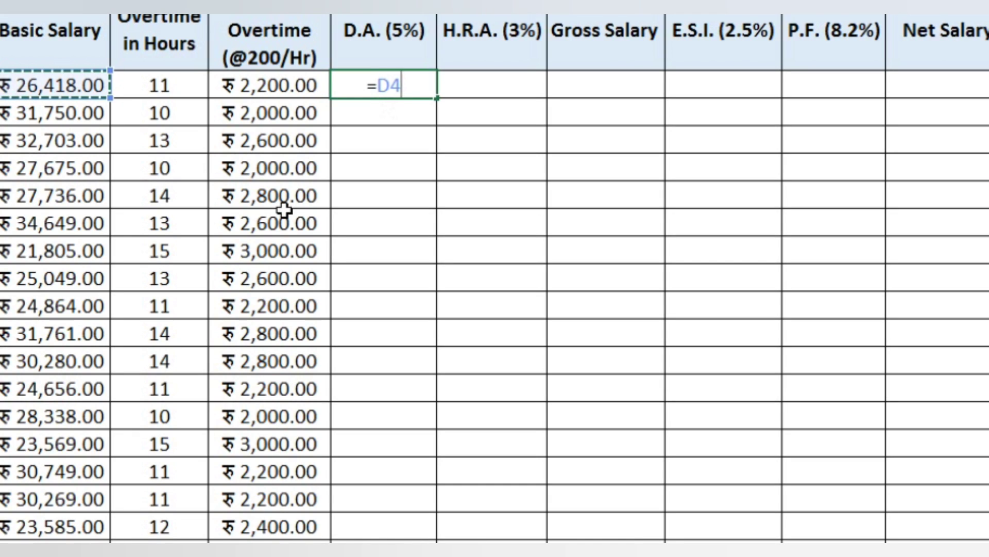
pyautogui.write('*')
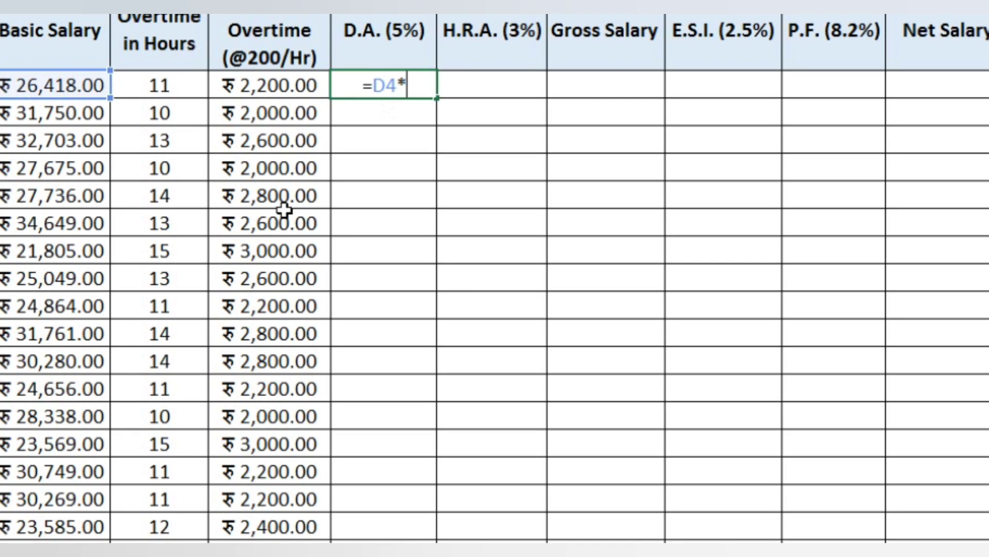
pyautogui.write('5')
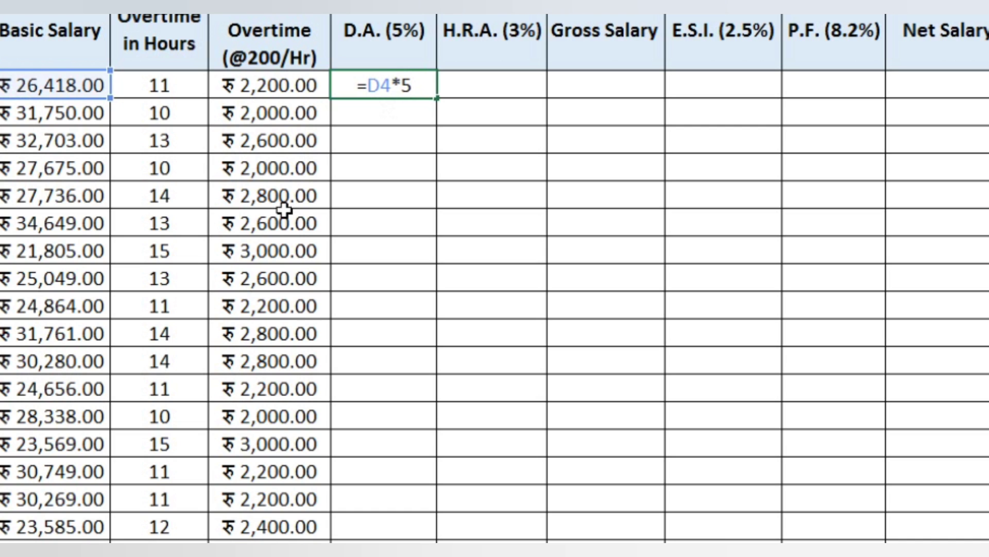
pyautogui.write('%')
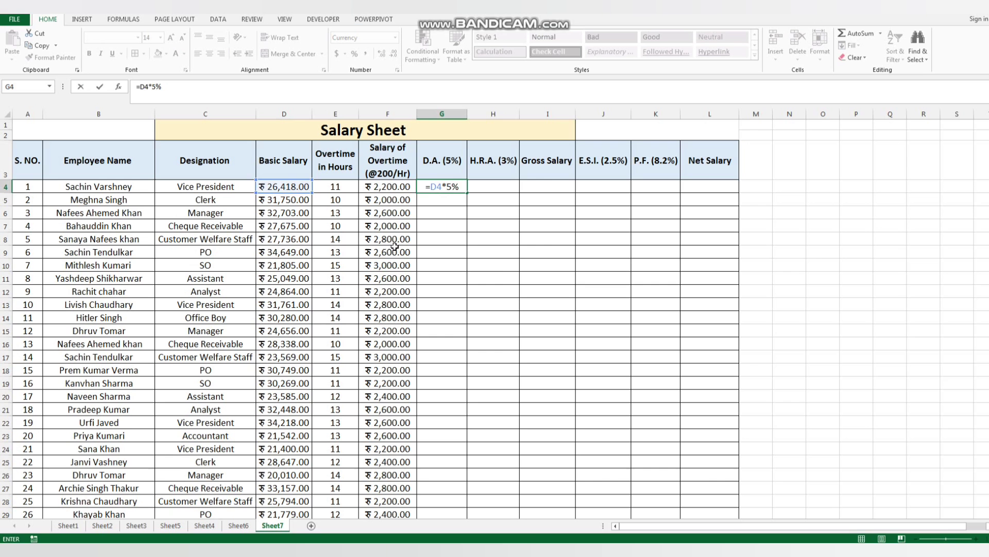
pyautogui.press('Return')
pyautogui.click(447, 189)
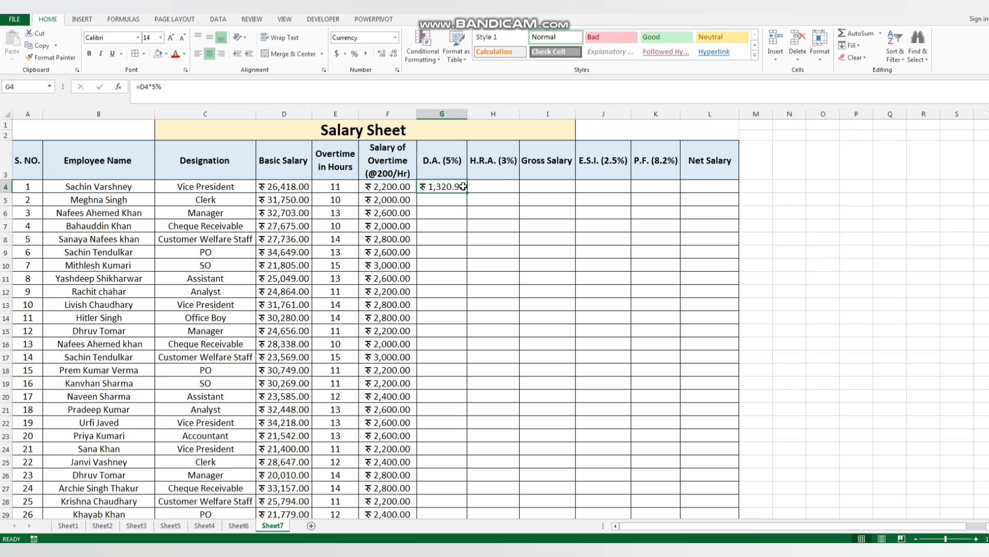
pyautogui.doubleClick(467, 194)
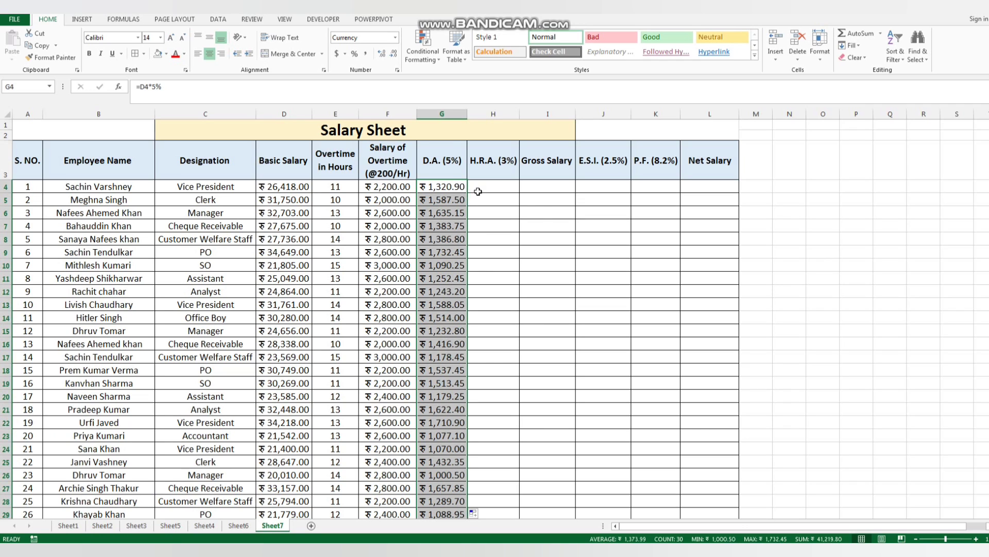
pyautogui.click(475, 190)
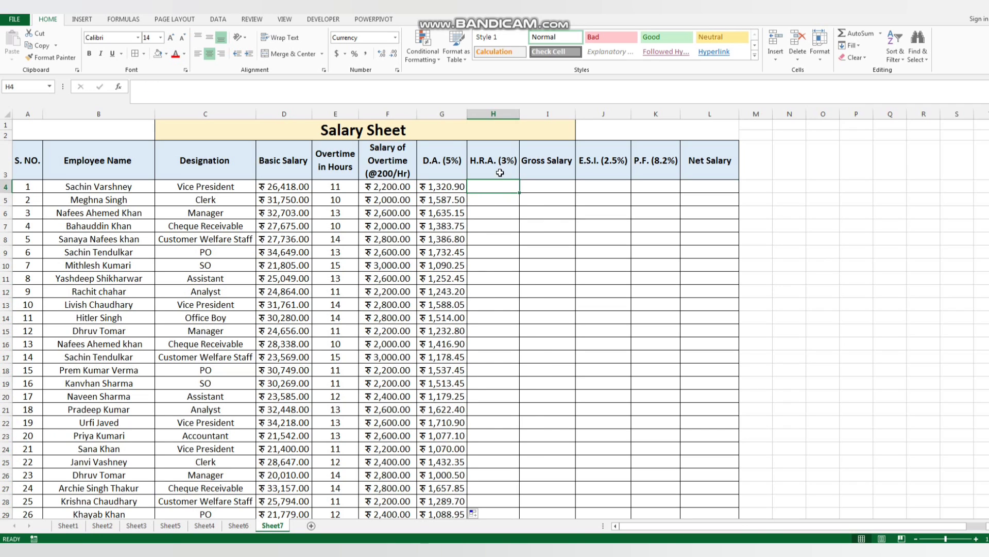
# Enter =D4*3% in H4 and fill it down through H29
pyautogui.write('=')
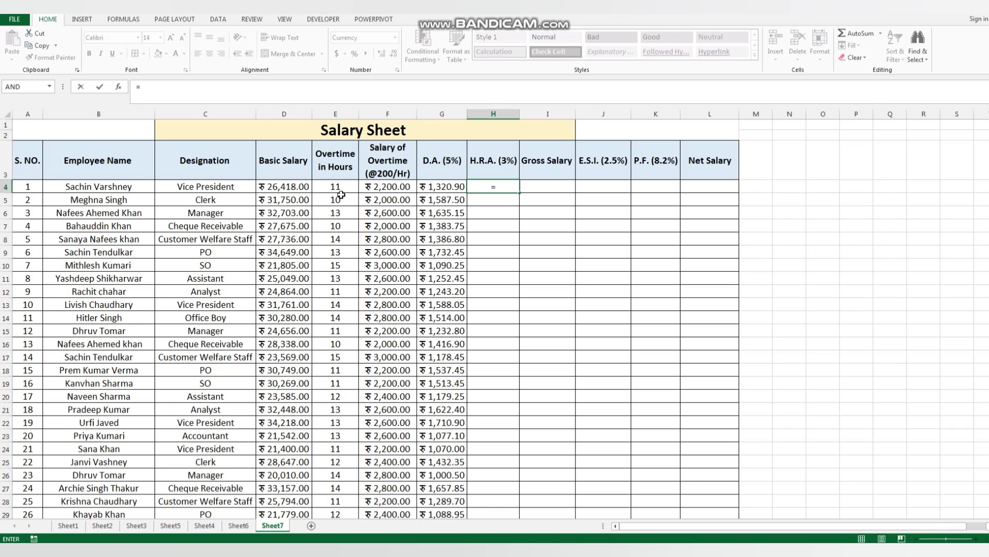
pyautogui.click(284, 190)
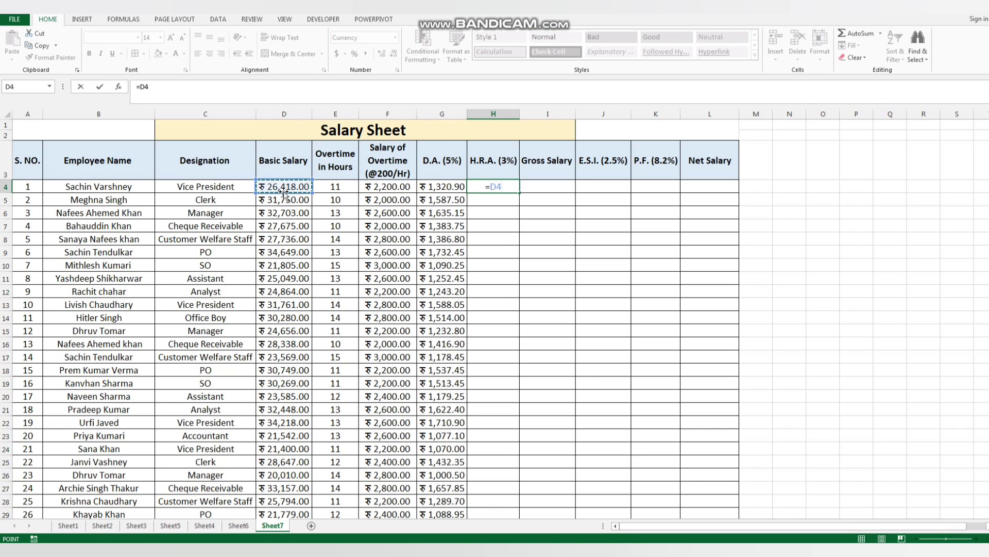
pyautogui.write('*3')
pyautogui.write('%')
pyautogui.press('Return')
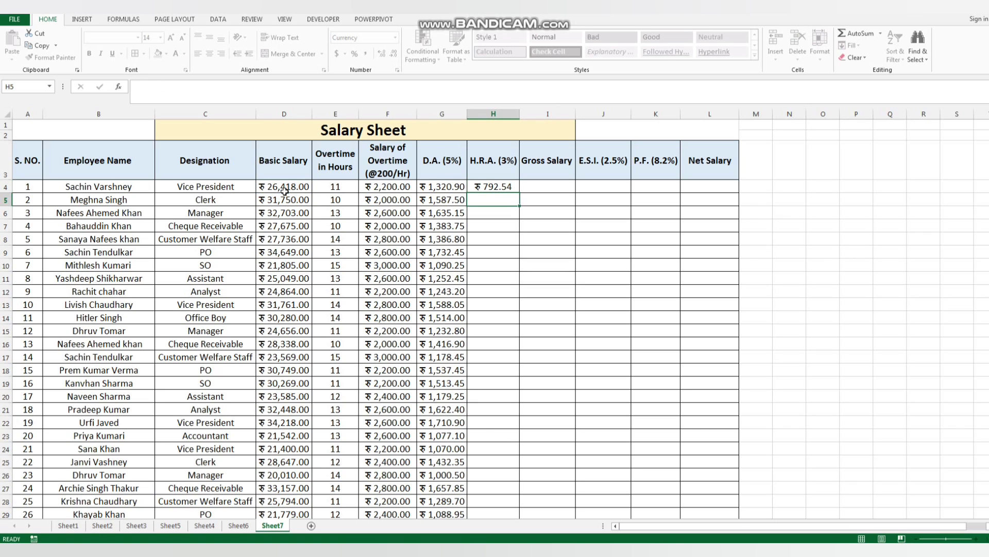
pyautogui.click(493, 185)
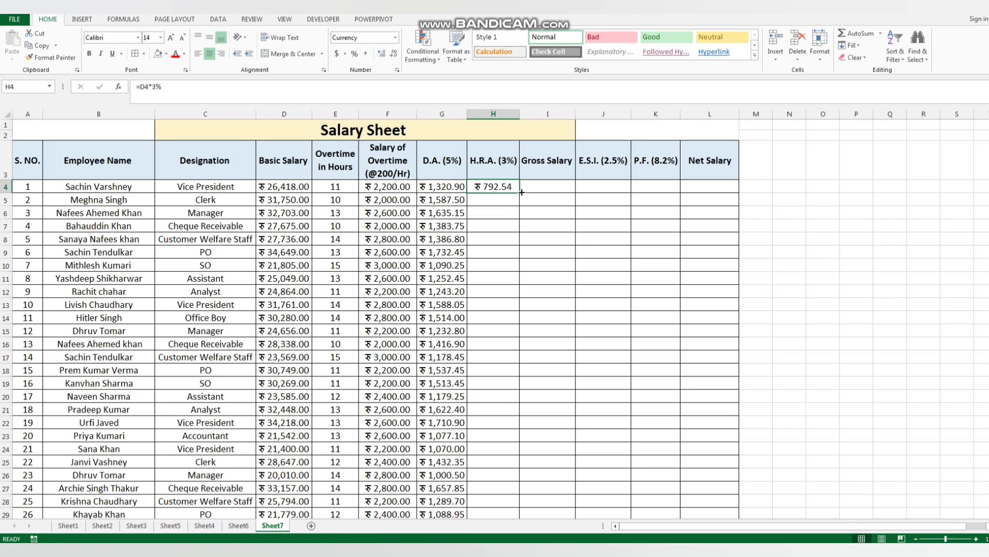
pyautogui.doubleClick(521, 192)
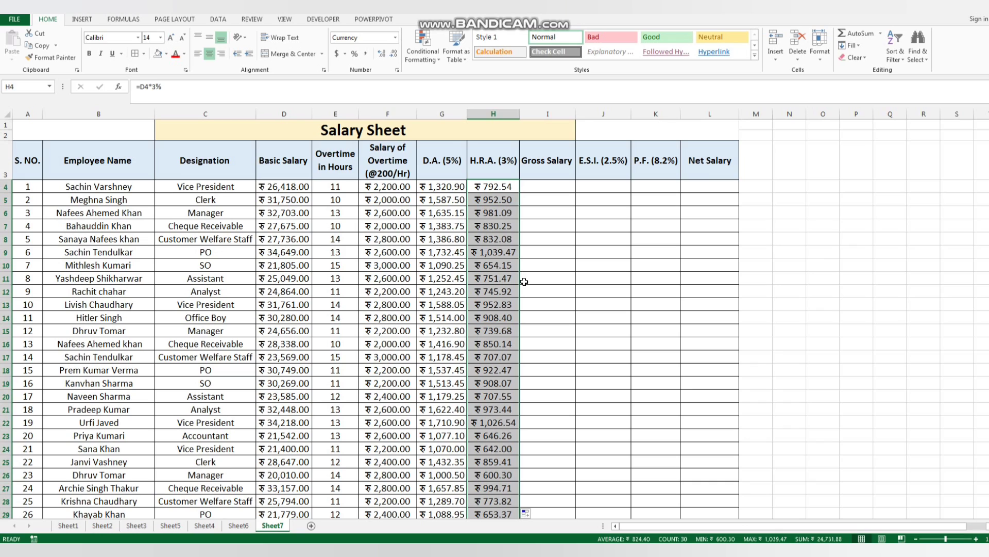
pyautogui.click(546, 189)
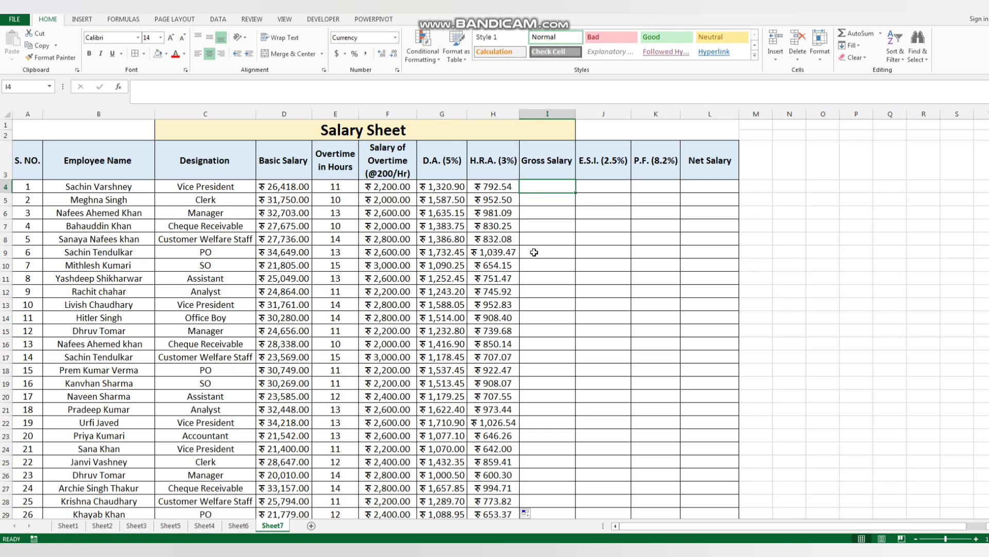
# Enter =SUM(D4,F4:H4) in I4 and fill it down through row 29
pyautogui.write('=')
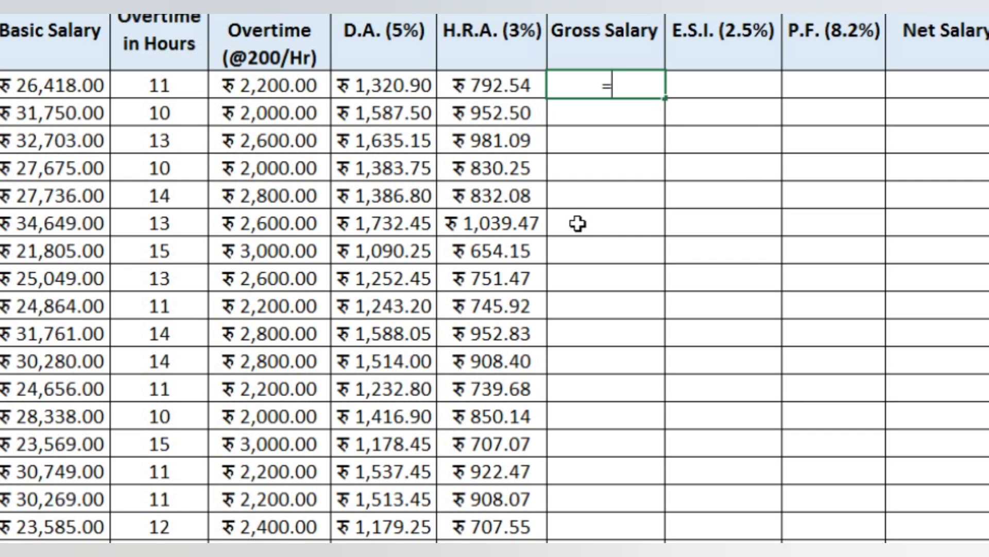
pyautogui.write('Su')
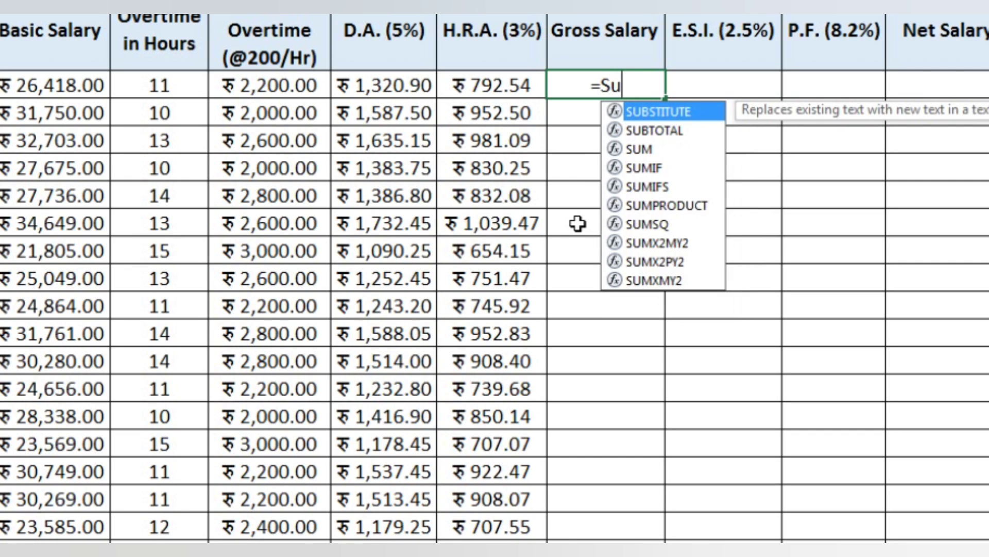
pyautogui.write('m(')
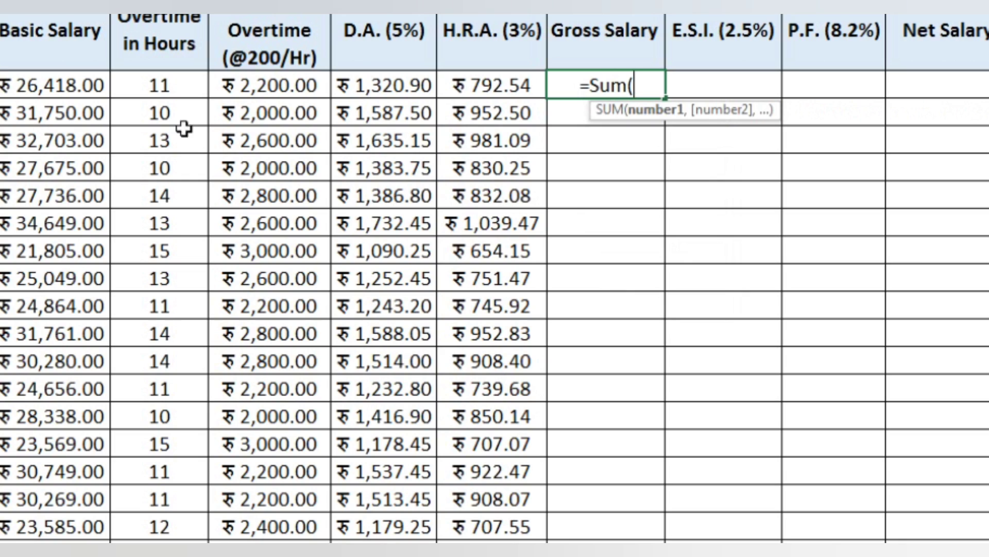
pyautogui.click(77, 89)
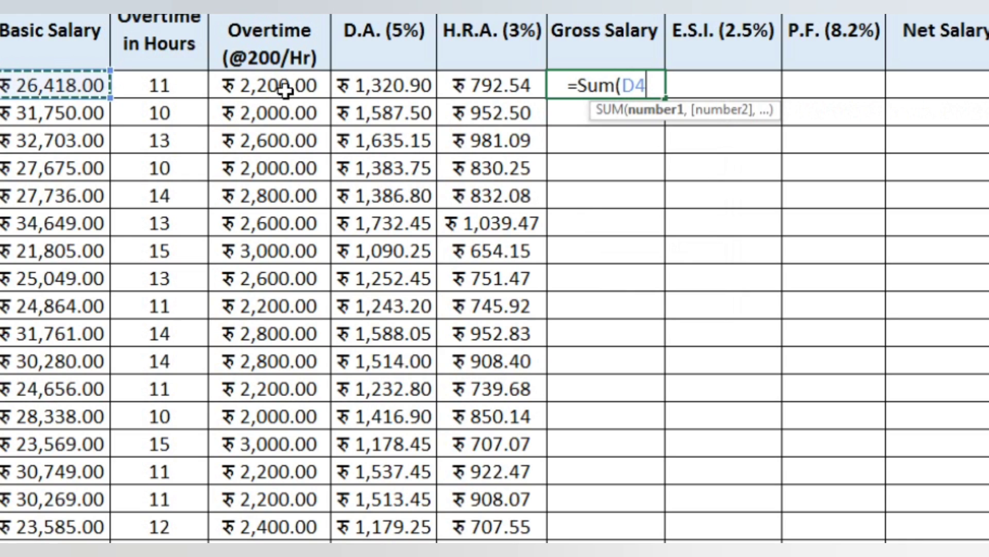
pyautogui.write(',')
pyautogui.moveTo(289, 85); pyautogui.dragTo(464, 89)
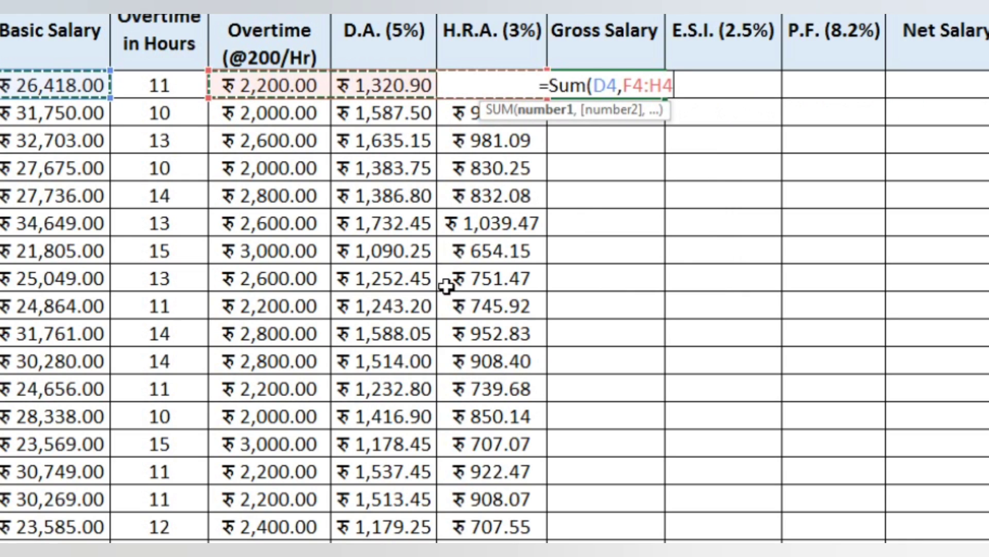
pyautogui.write(')')
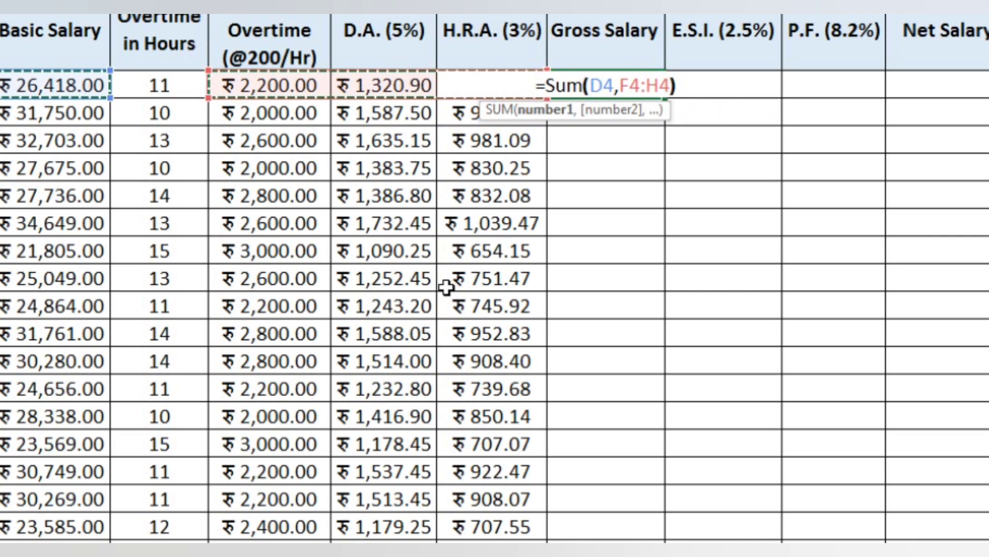
pyautogui.press('Return')
pyautogui.press('Up')
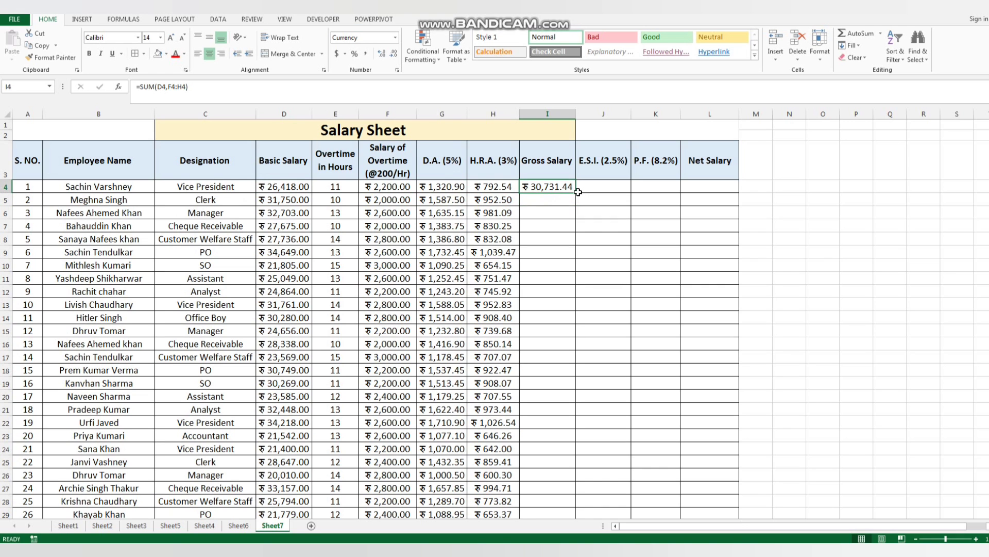
pyautogui.doubleClick(576, 193)
pyautogui.click(600, 194)
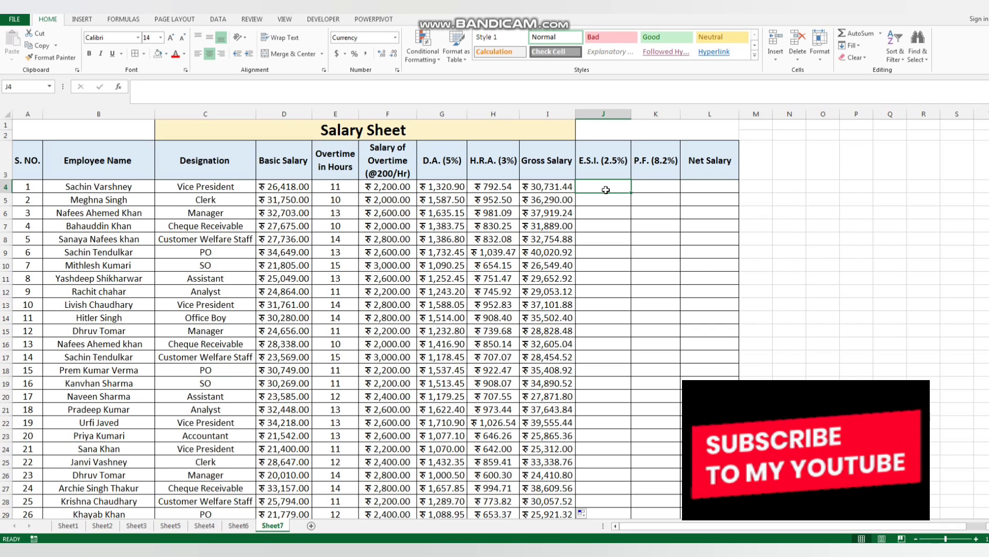
# Enter the 2.5% E.S.I. formula on I4 in J4 and fill it down to J29
pyautogui.click(663, 183)
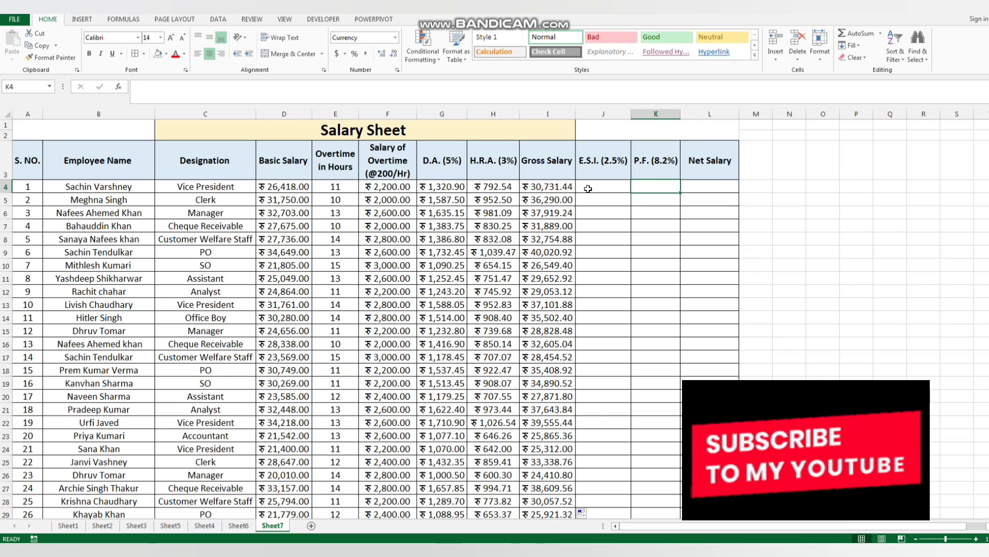
pyautogui.click(608, 189)
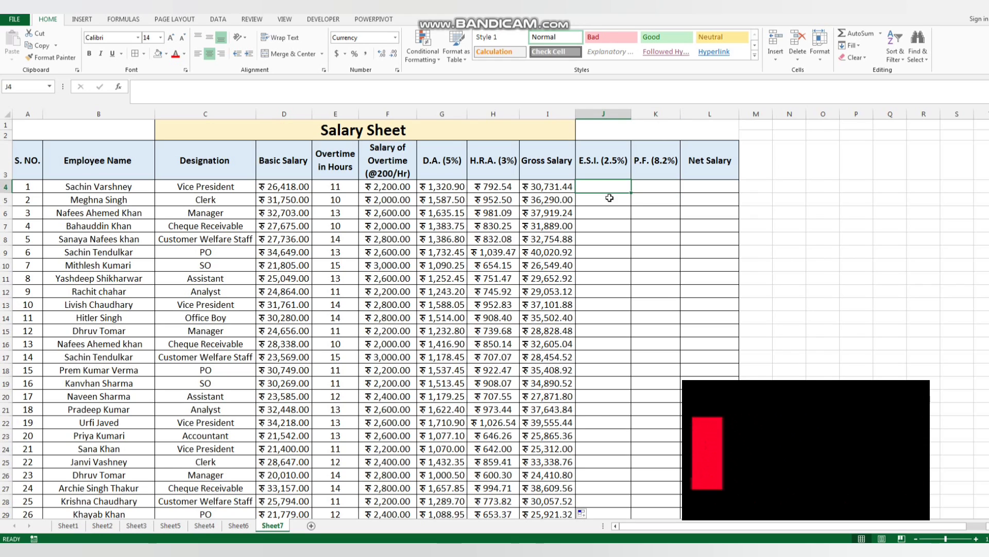
pyautogui.write('=')
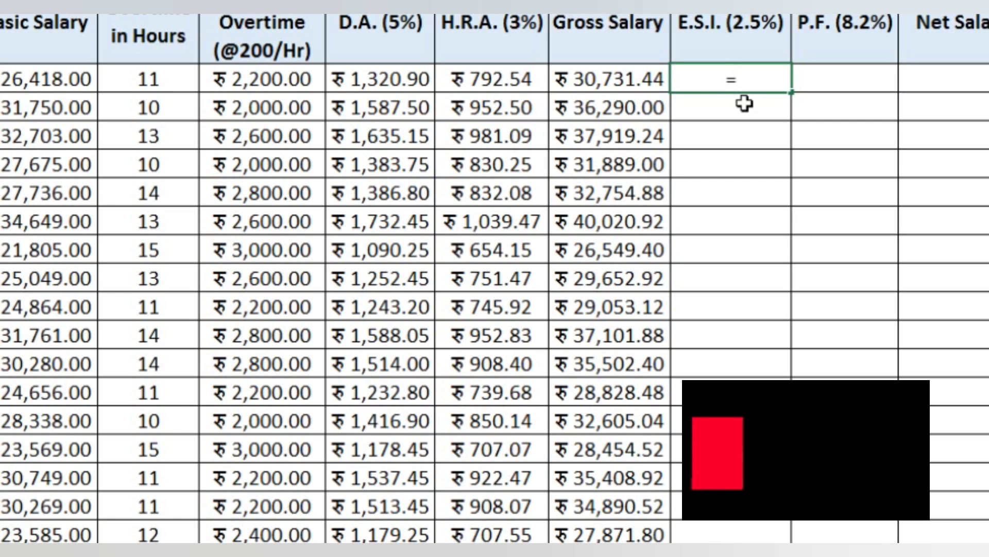
pyautogui.click(655, 77)
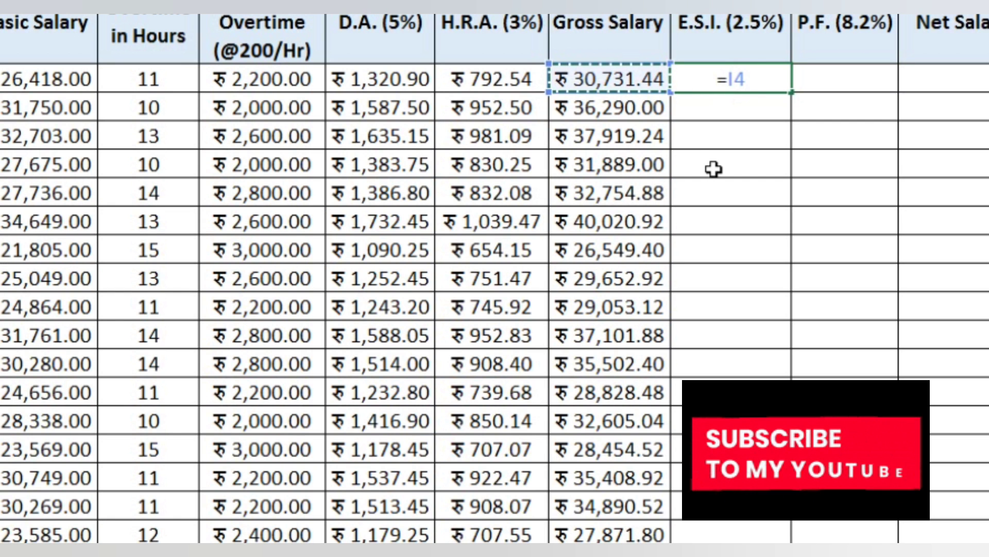
pyautogui.write('*2.5')
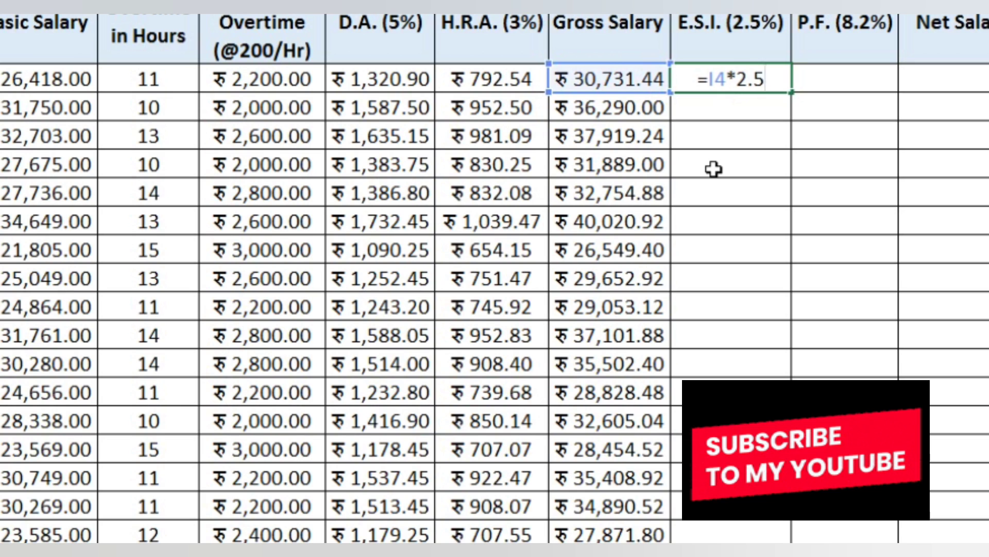
pyautogui.write('%')
pyautogui.press('Return')
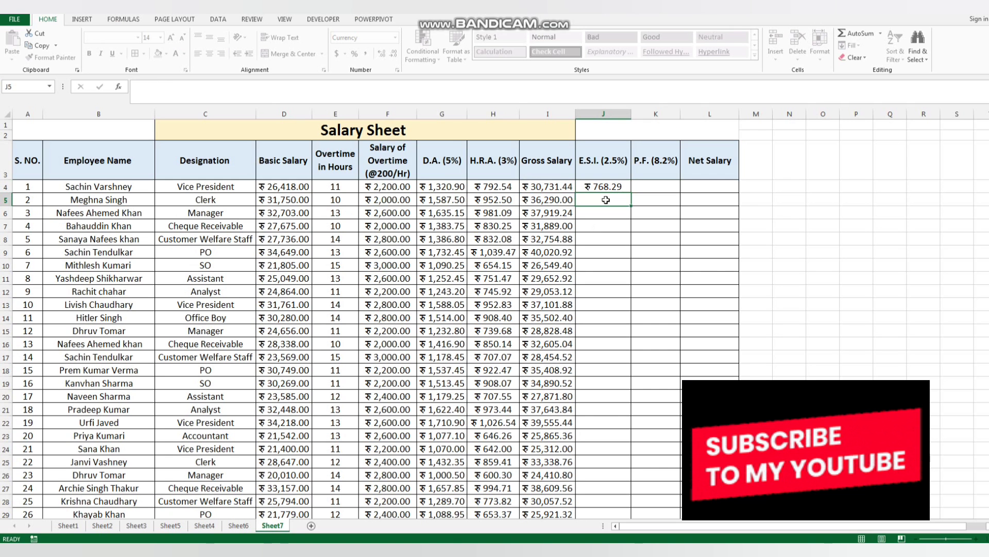
pyautogui.click(608, 187)
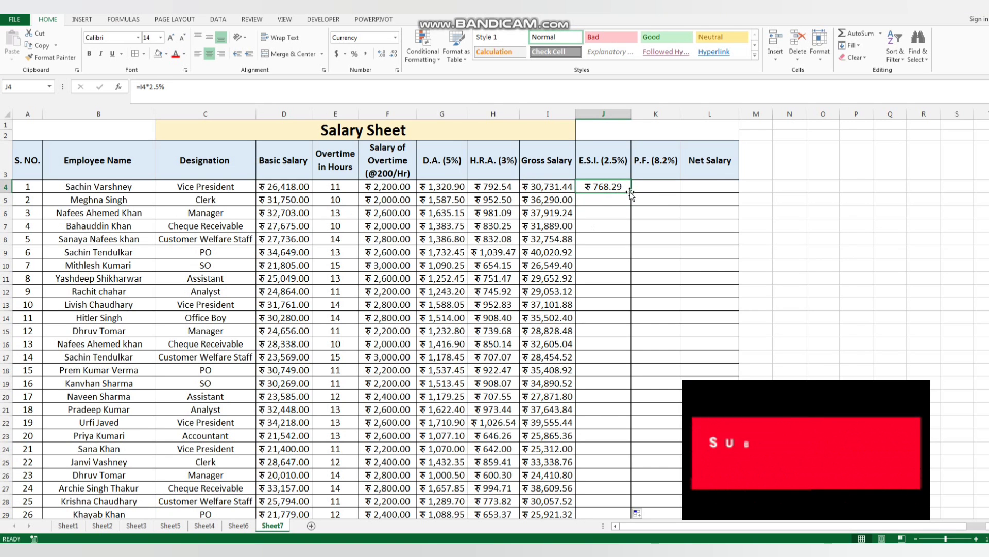
pyautogui.doubleClick(630, 193)
pyautogui.click(654, 188)
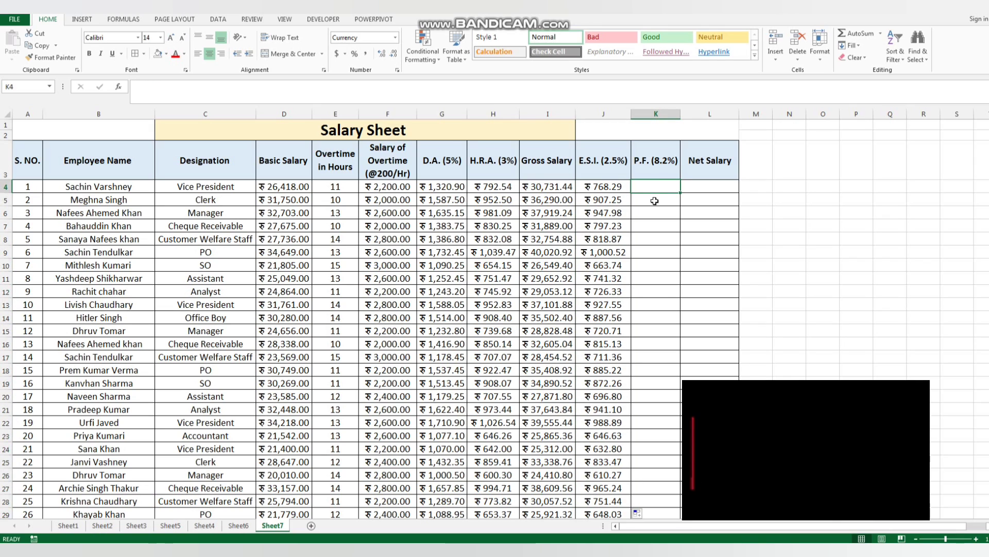
# Enter =I4*8.2% in K4 and fill it down to K29
pyautogui.write('=')
pyautogui.click(560, 186)
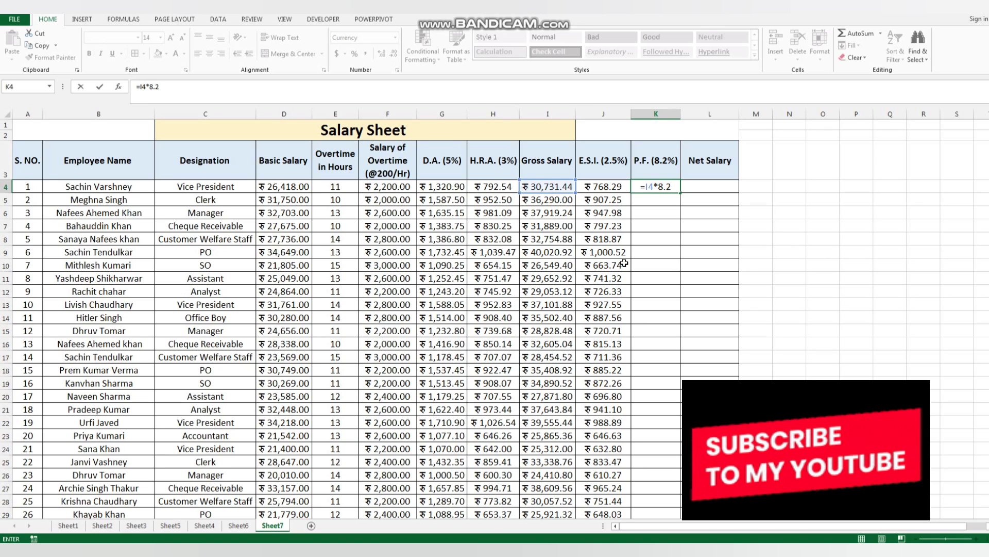
pyautogui.write('%')
pyautogui.press('Return')
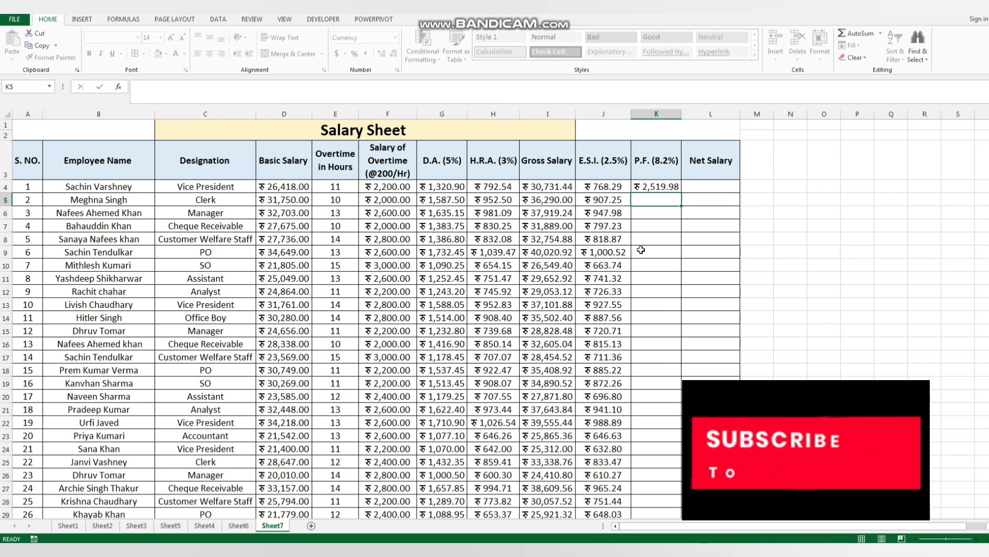
pyautogui.click(659, 187)
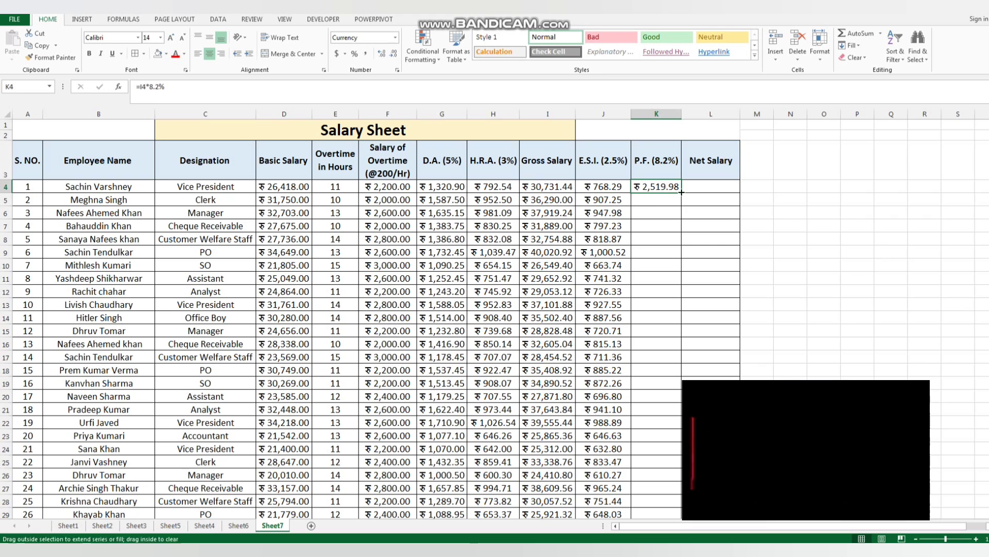
pyautogui.doubleClick(681, 191)
pyautogui.click(702, 191)
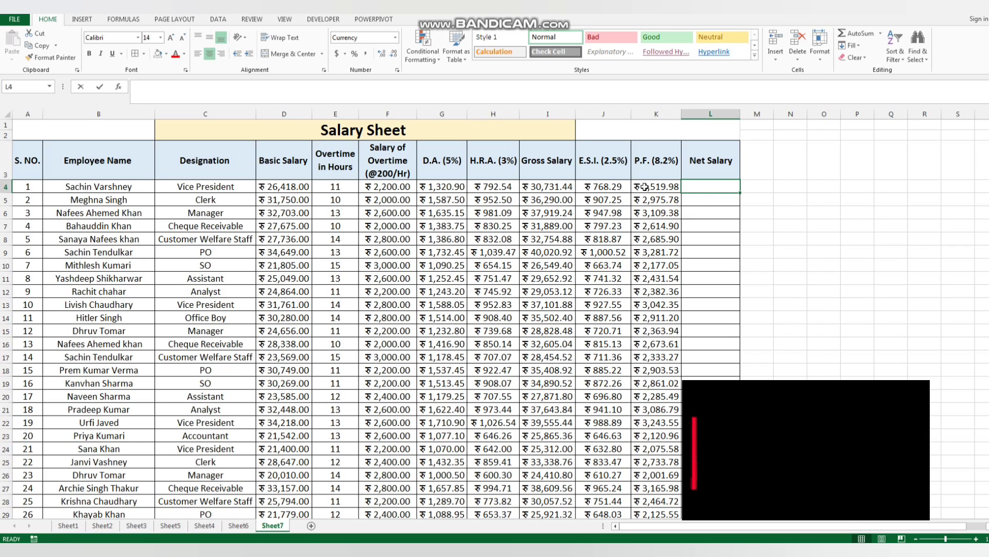
# Enter =(I4-J4)-K4 in L4 and fill it down to row 33
pyautogui.write('=')
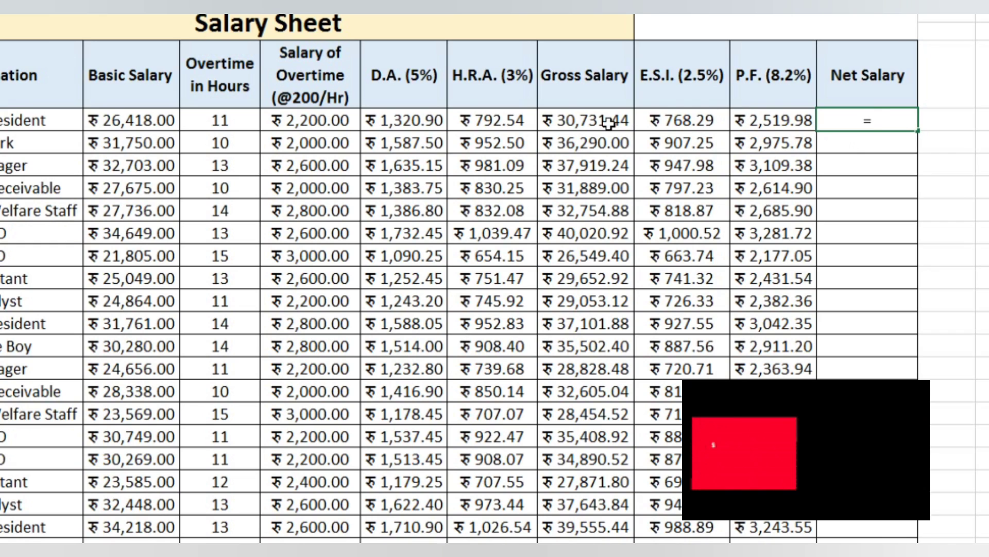
pyautogui.click(609, 123)
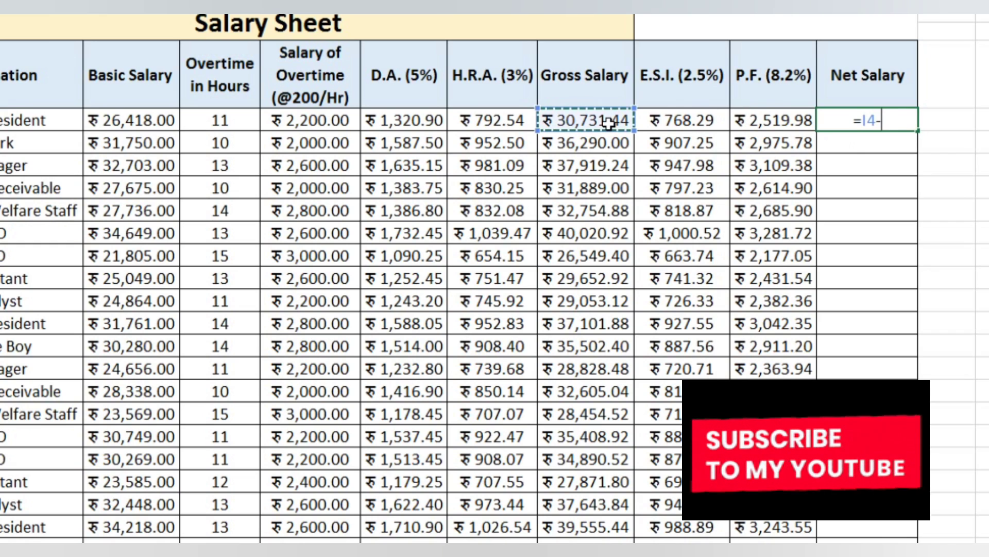
pyautogui.write('-')
pyautogui.click(687, 123)
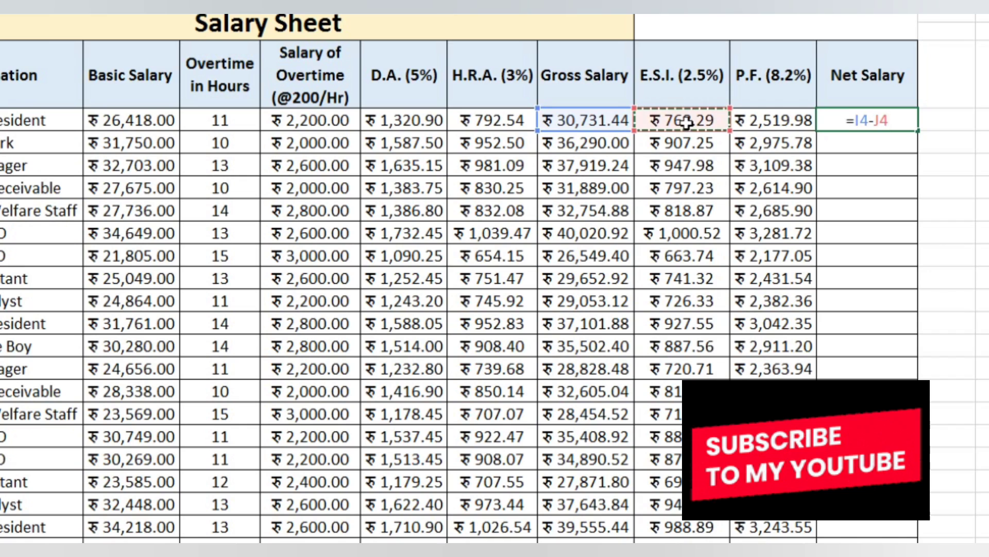
pyautogui.write(')')
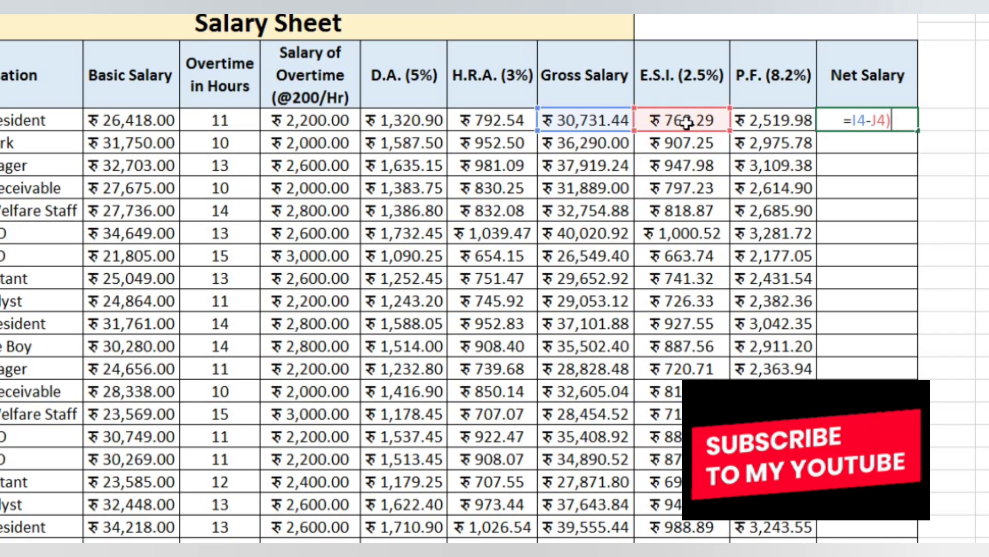
pyautogui.write('-')
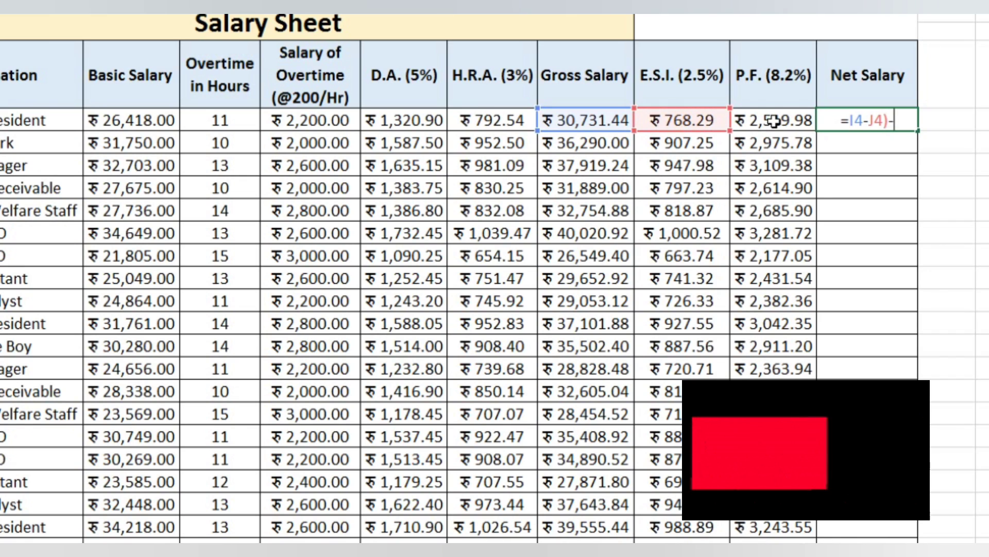
pyautogui.click(773, 122)
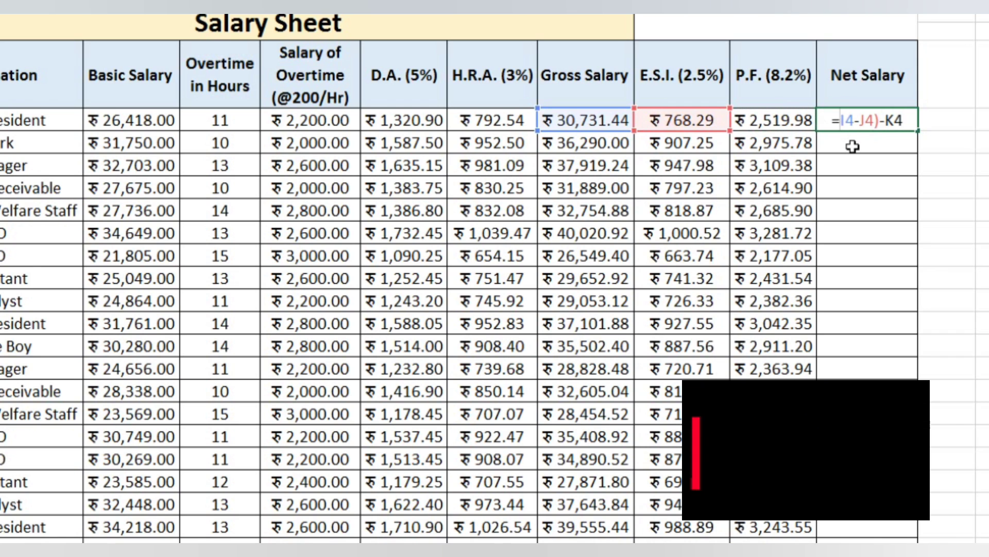
pyautogui.write('(')
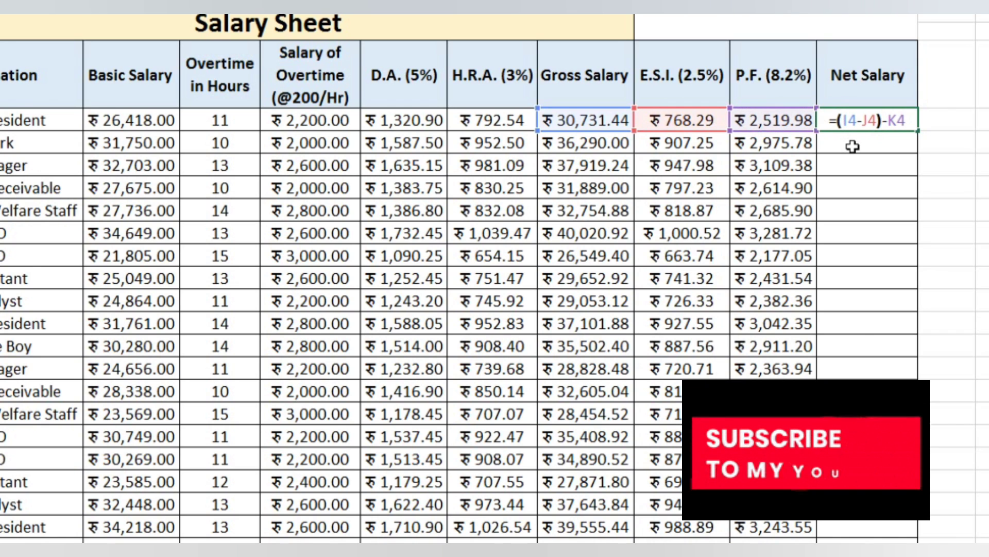
pyautogui.press('Return')
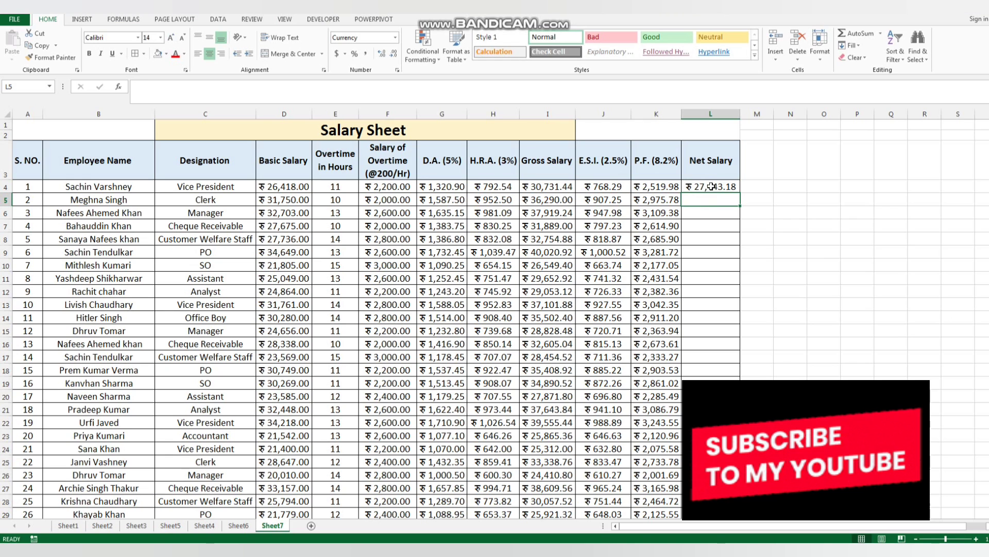
pyautogui.click(712, 186)
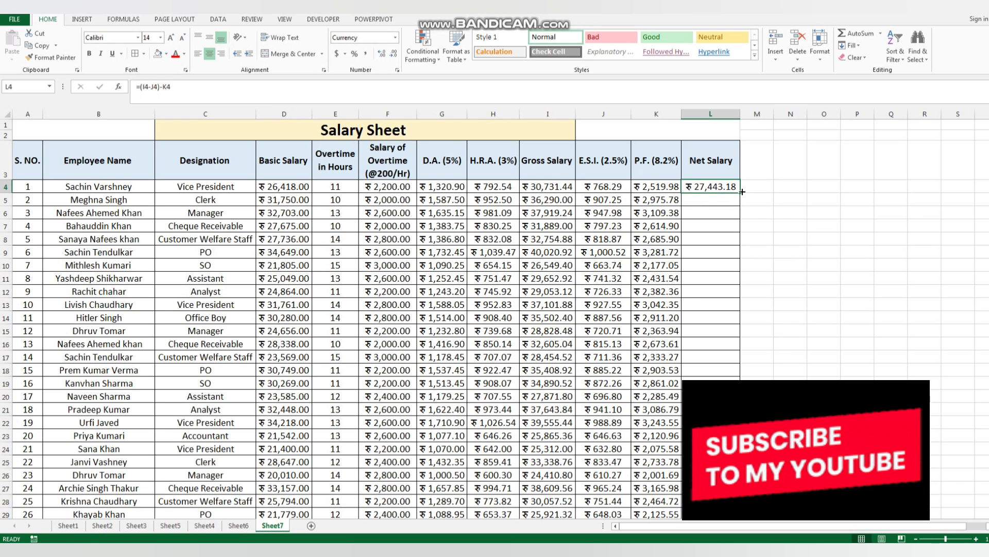
pyautogui.doubleClick(742, 192)
pyautogui.scroll(-2, 758, 258)
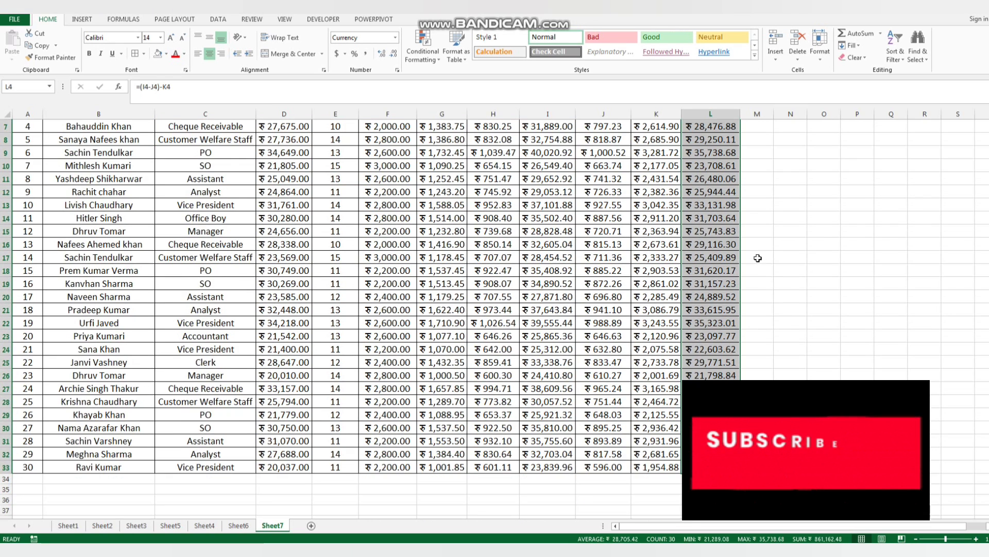
pyautogui.scroll(-1, 691, 263)
pyautogui.scroll(3, 521, 224)
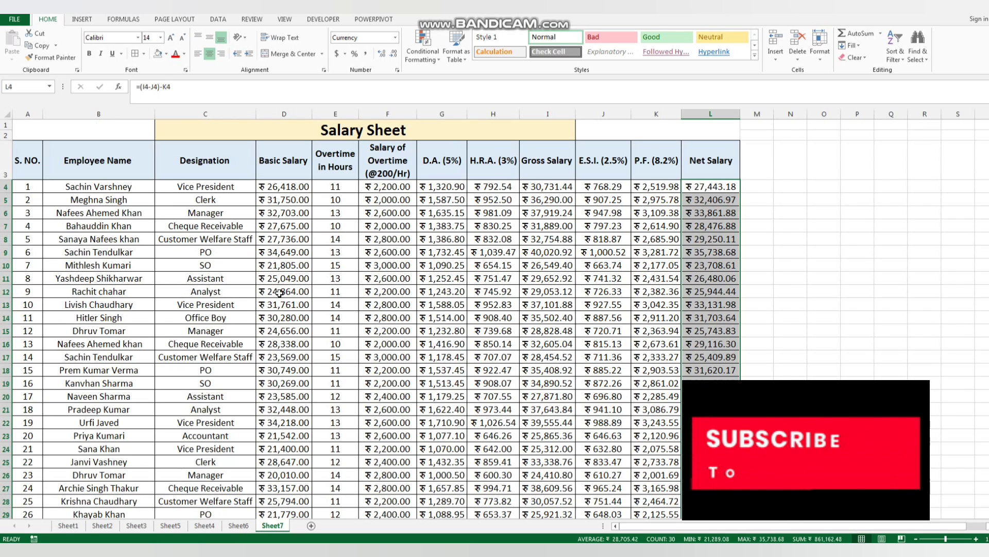
# Format the salary amounts in F4:L25 as Currency with the Hindi ₹ symbol and 2 decimals
pyautogui.click(387, 252)
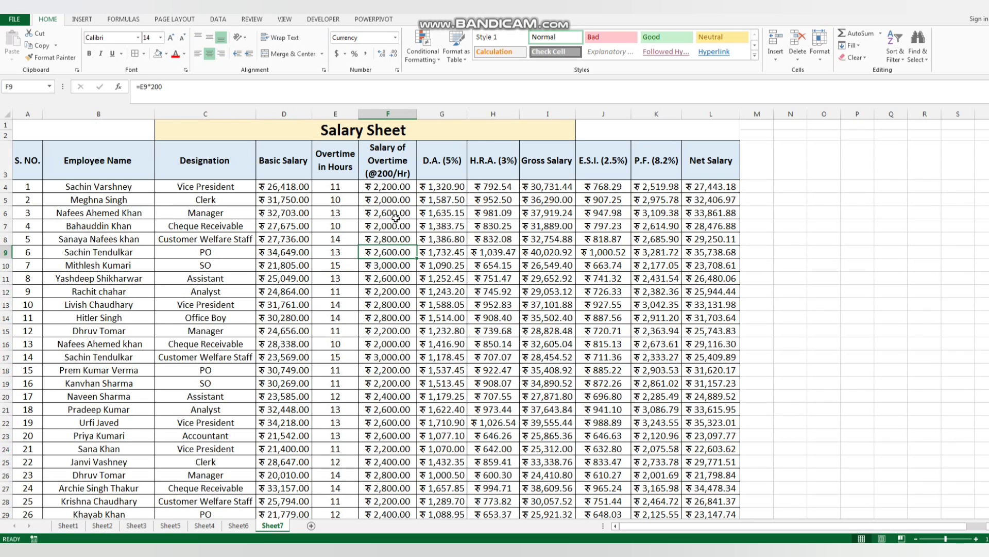
pyautogui.moveTo(395, 188); pyautogui.dragTo(693, 465)
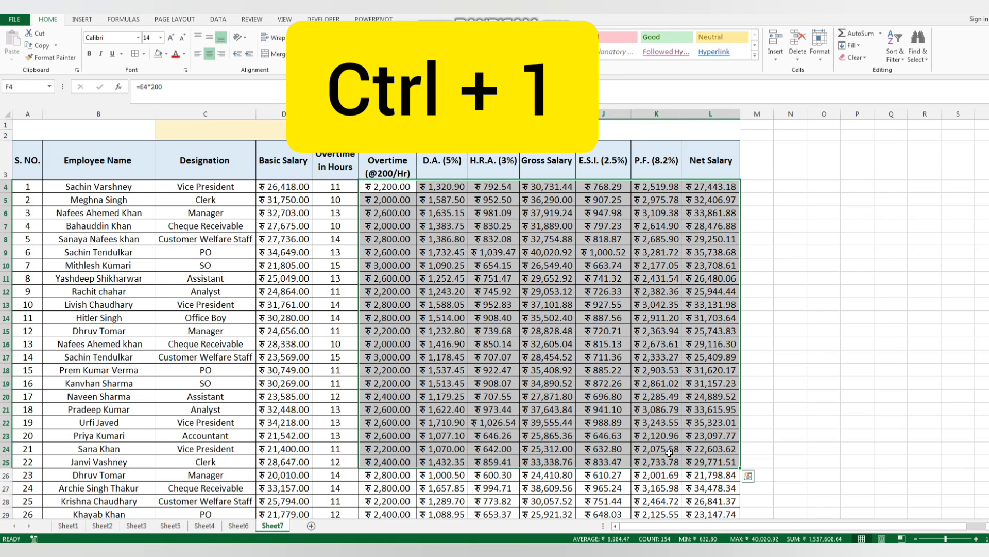
pyautogui.hotkey('ctrl', '1')
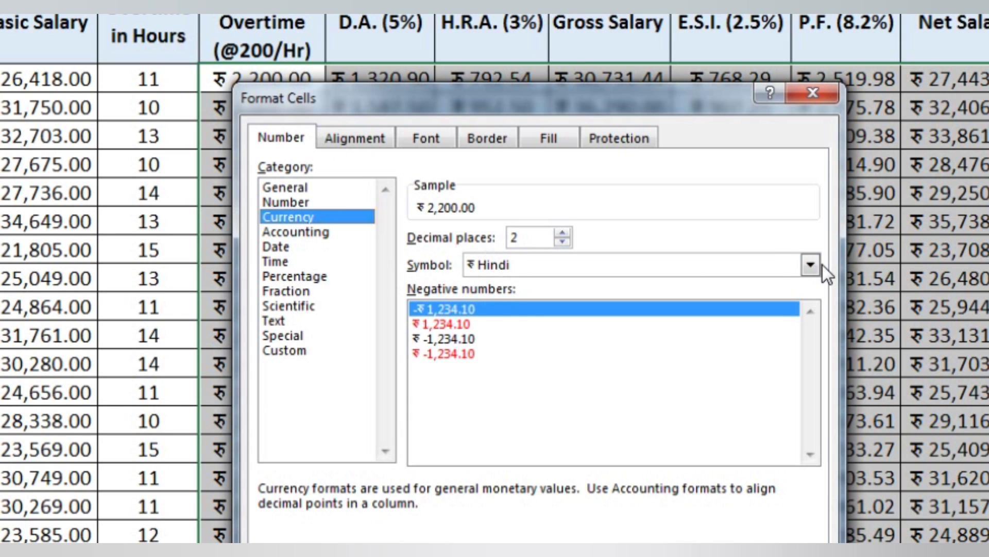
pyautogui.click(808, 264)
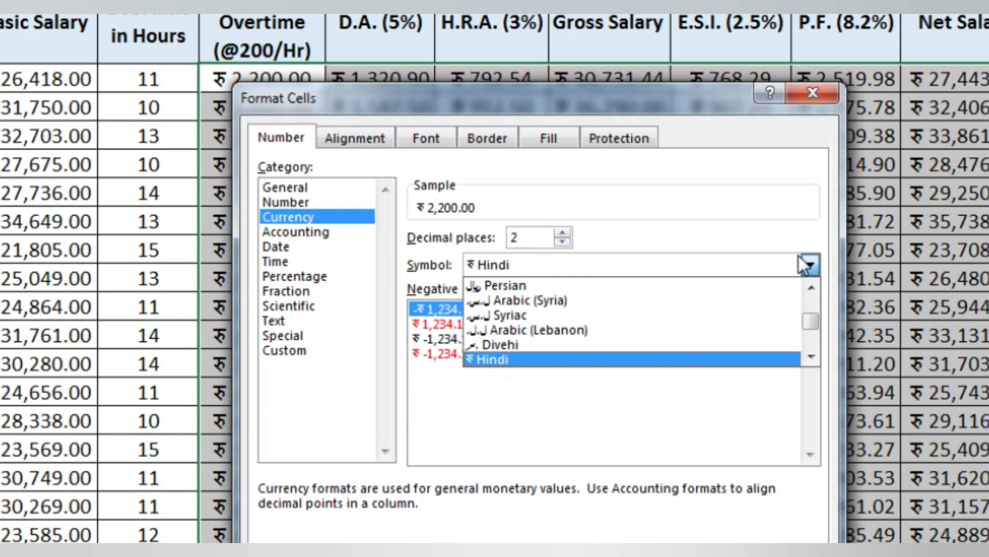
pyautogui.click(812, 356)
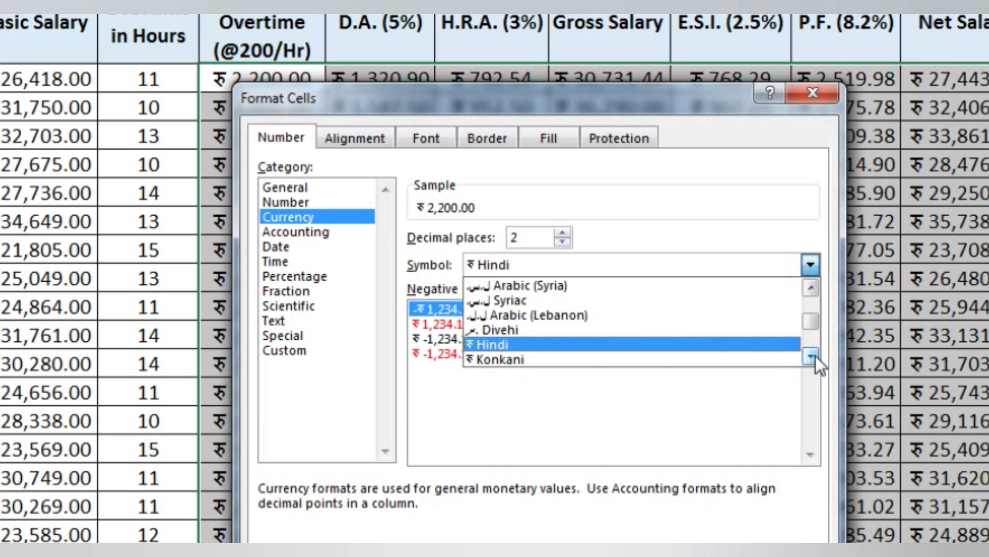
pyautogui.click(813, 357)
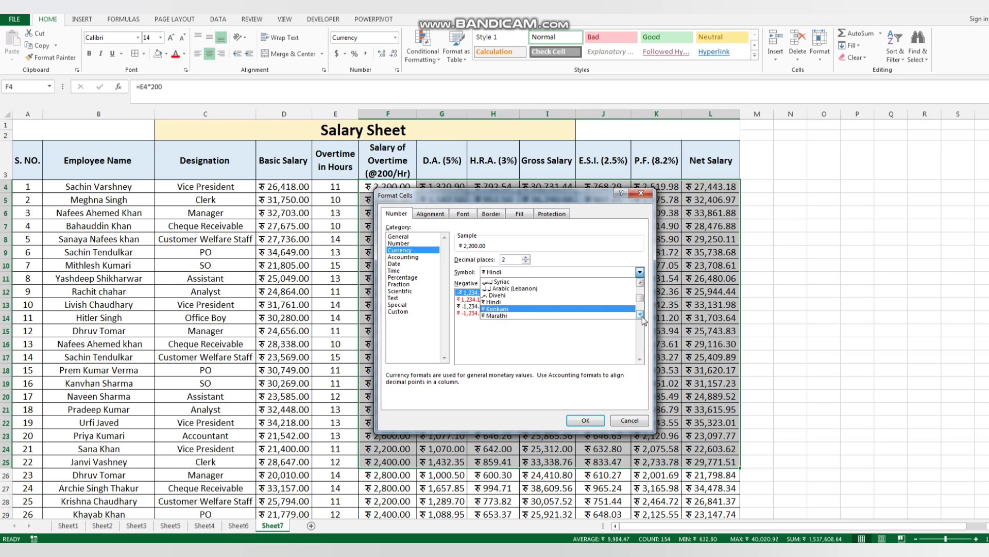
pyautogui.click(591, 302)
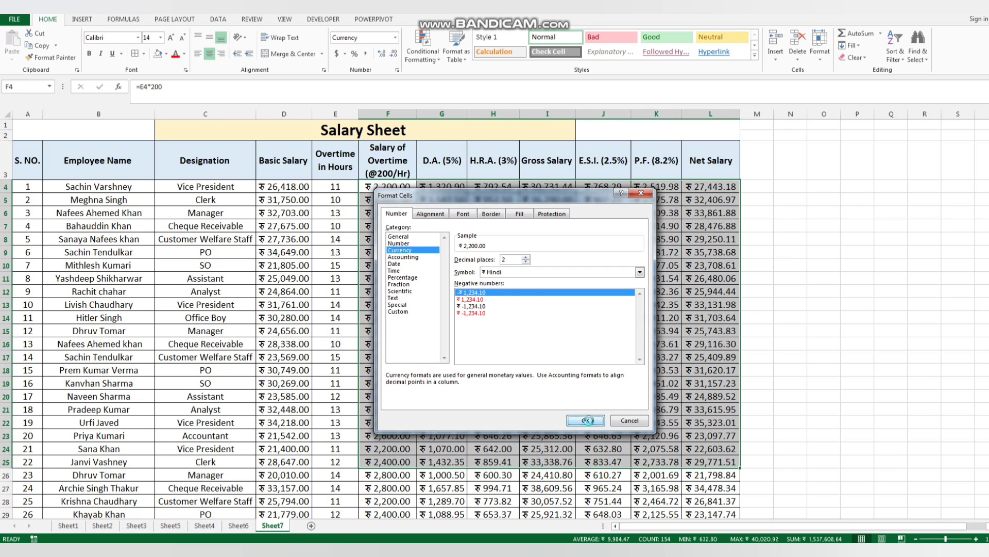
pyautogui.click(586, 420)
pyautogui.click(493, 422)
pyautogui.scroll(-2, 335, 427)
pyautogui.scroll(-3, 335, 426)
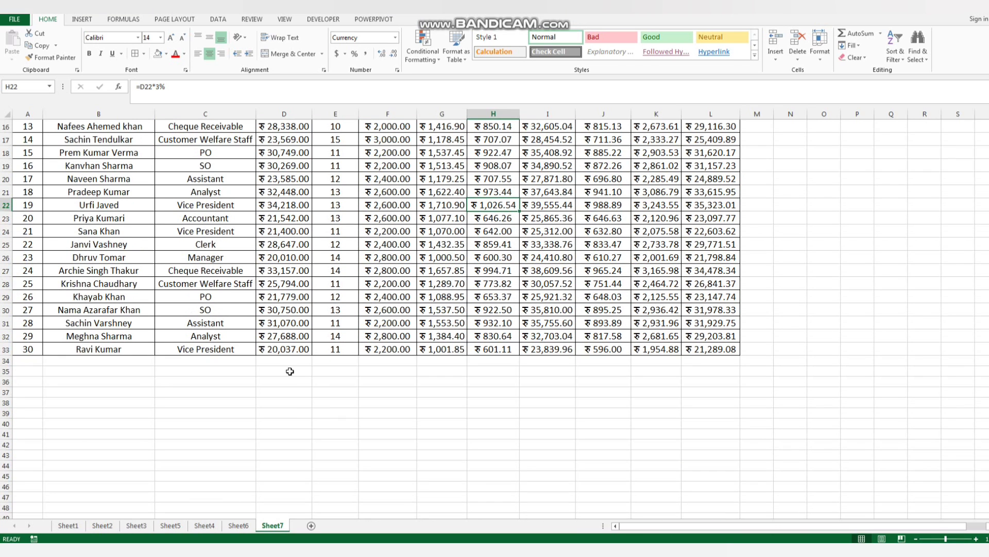
pyautogui.click(289, 371)
# AutoSum Basic Salary in D34 and copy the total formula across row 34 to Net Salary
pyautogui.click(283, 360)
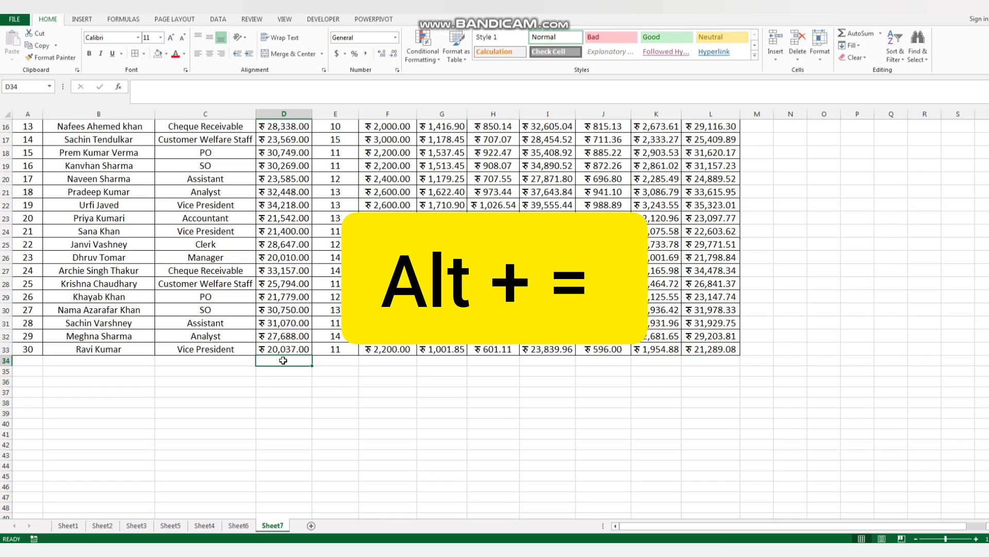
pyautogui.hotkey('alt', '=')
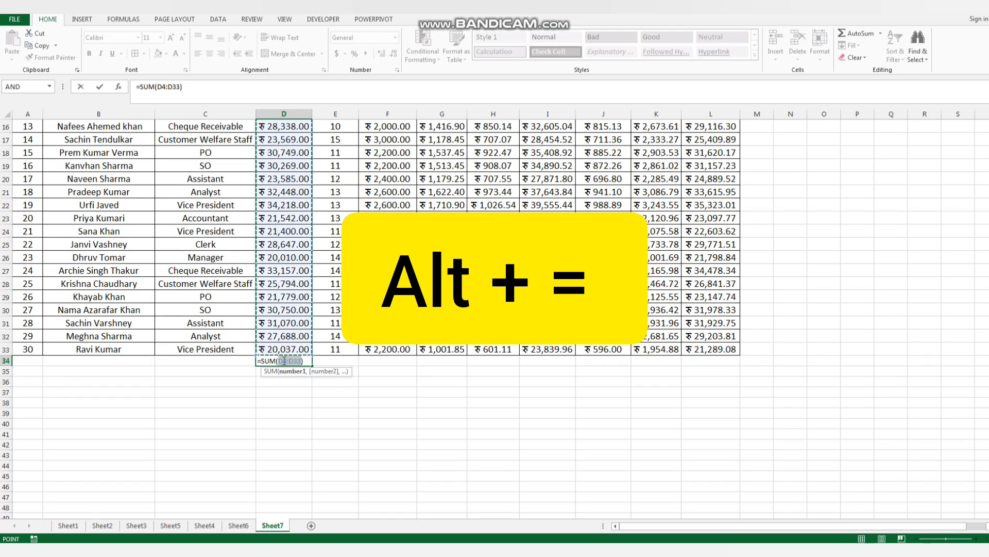
pyautogui.press('Return')
pyautogui.click(289, 361)
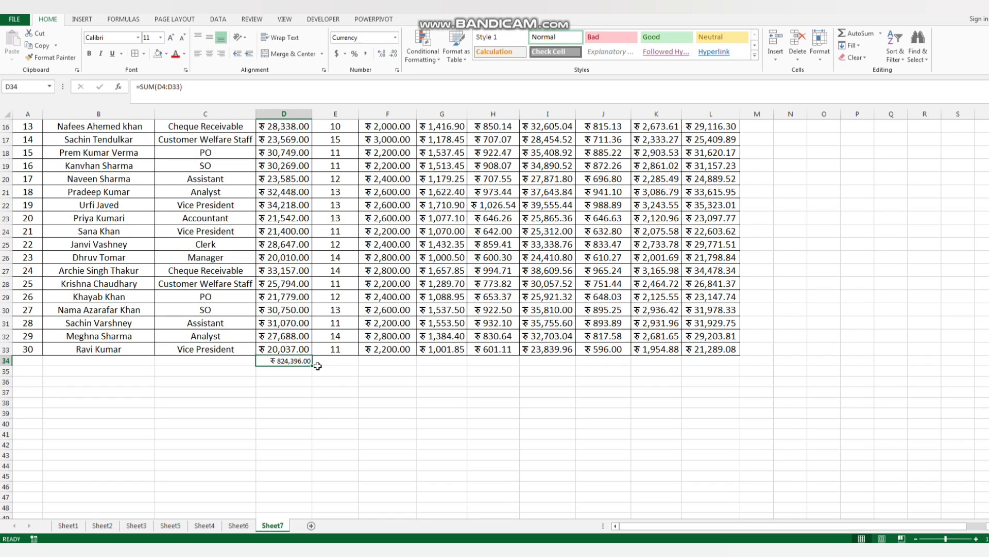
pyautogui.moveTo(351, 365); pyautogui.dragTo(722, 363)
pyautogui.click(338, 380)
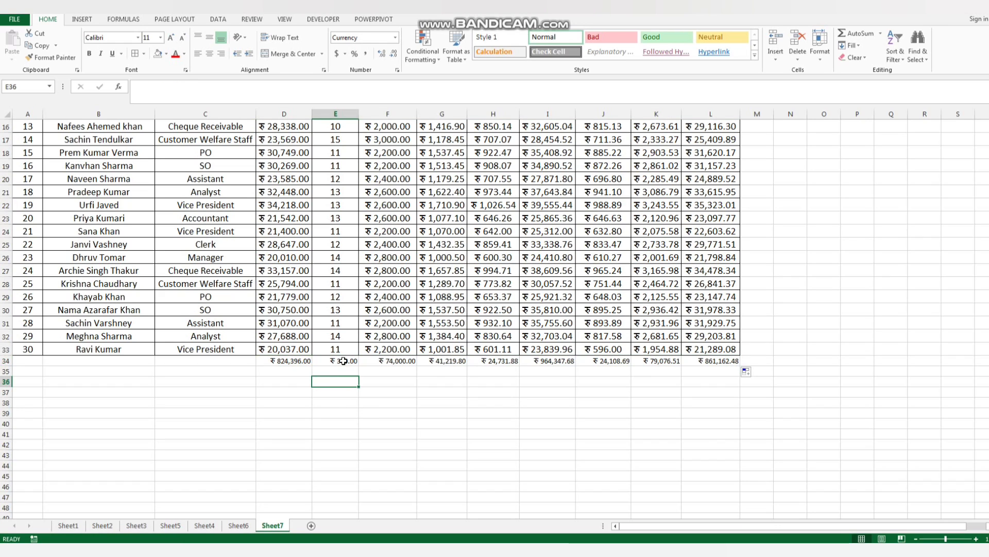
# Set E34's number format to General so the overtime hours total shows as 370
pyautogui.click(344, 361)
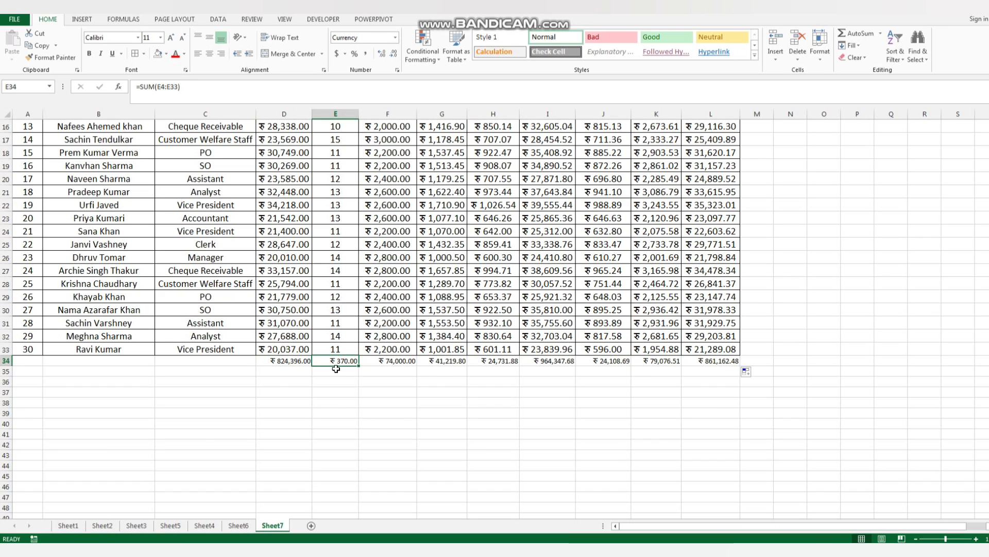
pyautogui.click(395, 37)
pyautogui.click(356, 55)
pyautogui.click(336, 392)
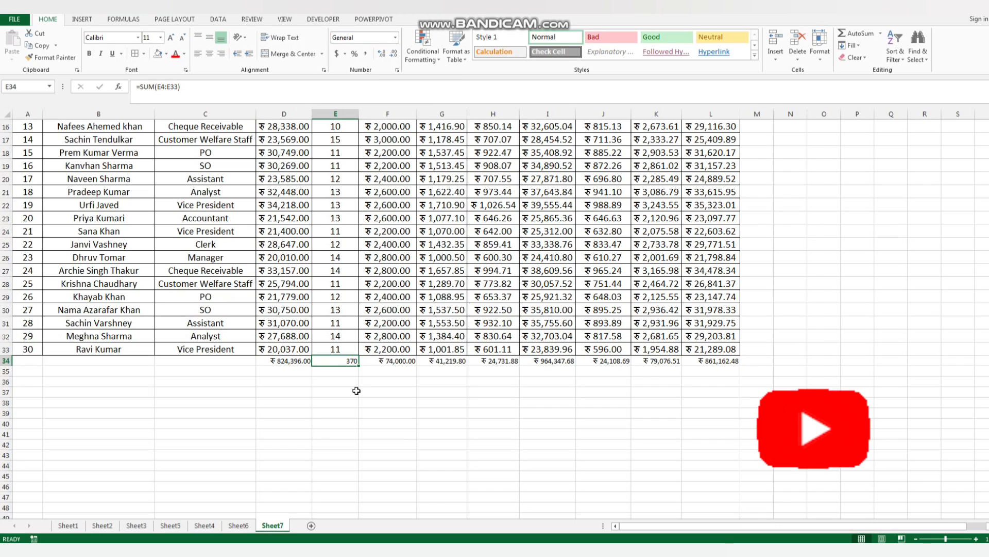
pyautogui.click(337, 361)
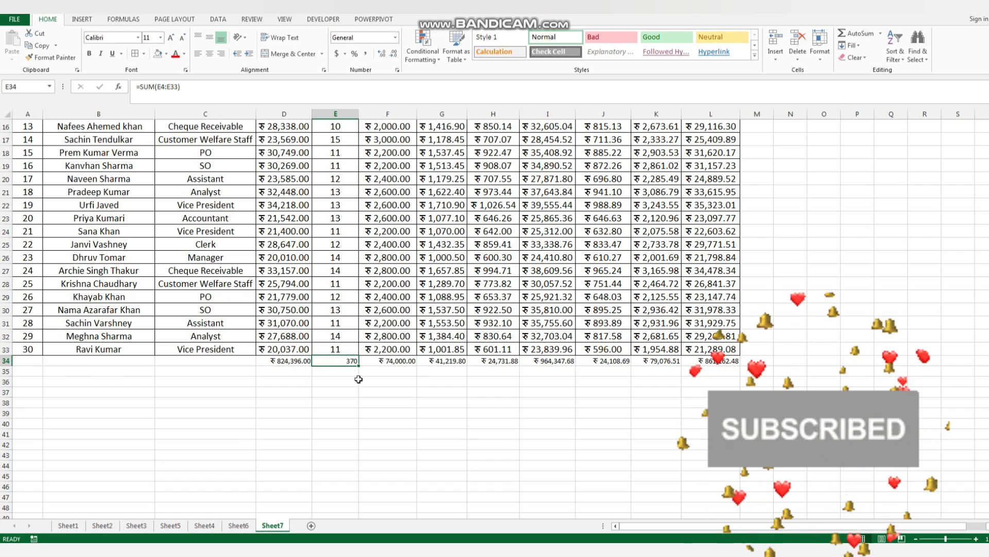
pyautogui.scroll(2, 358, 380)
pyautogui.scroll(3, 371, 384)
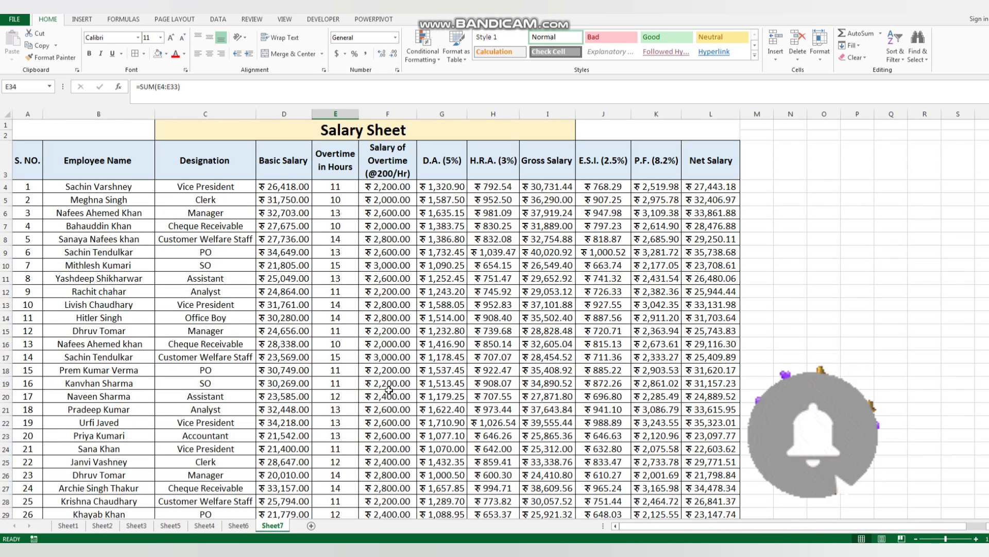